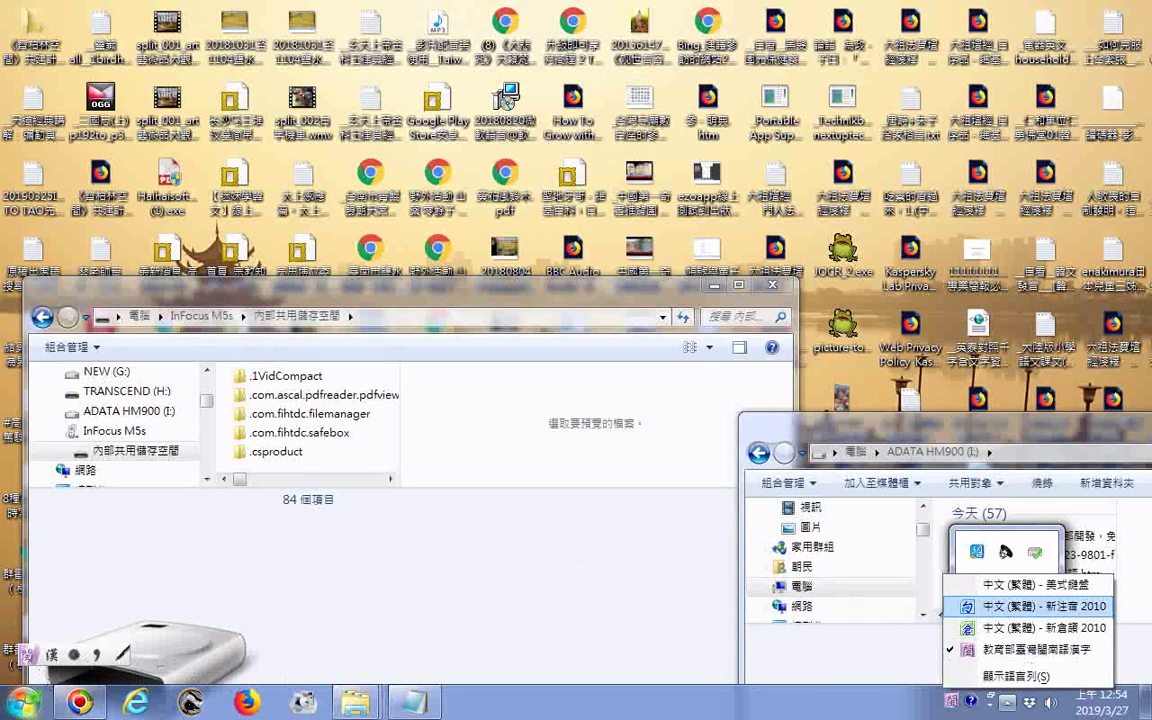
Step: Switch to the Notepad document containing 安an and place the text cursor at the end of that line
click(430, 710)
mouse_move(430, 710)
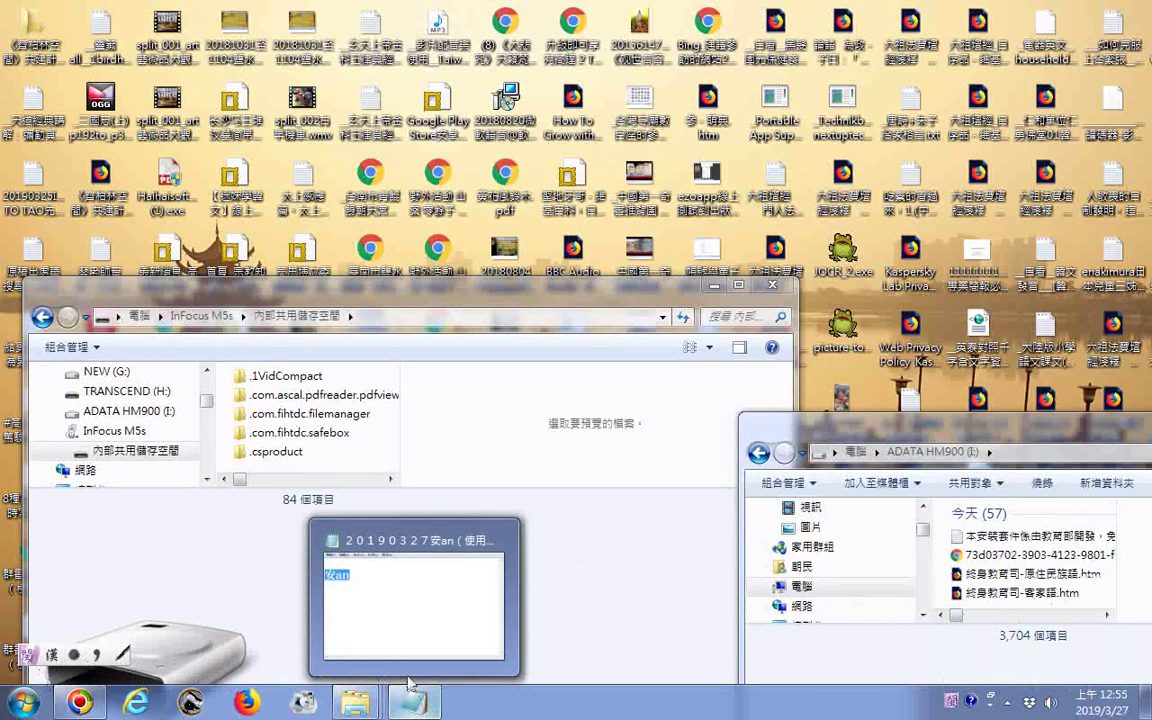
click(406, 622)
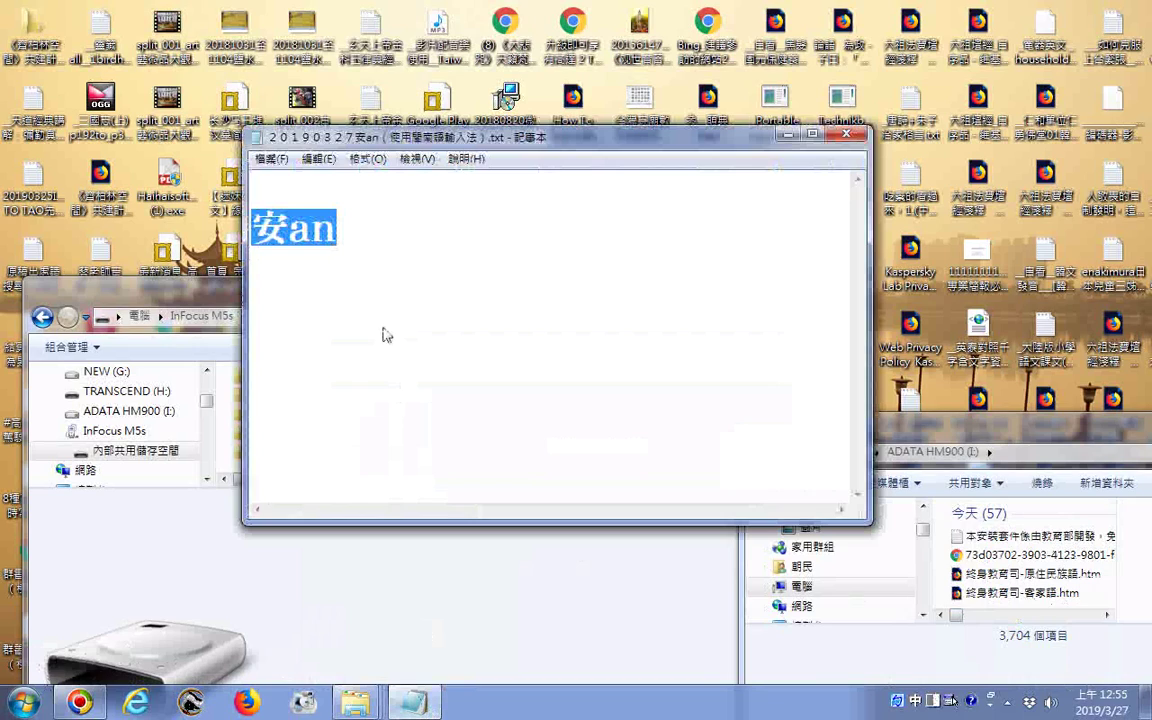
click(365, 239)
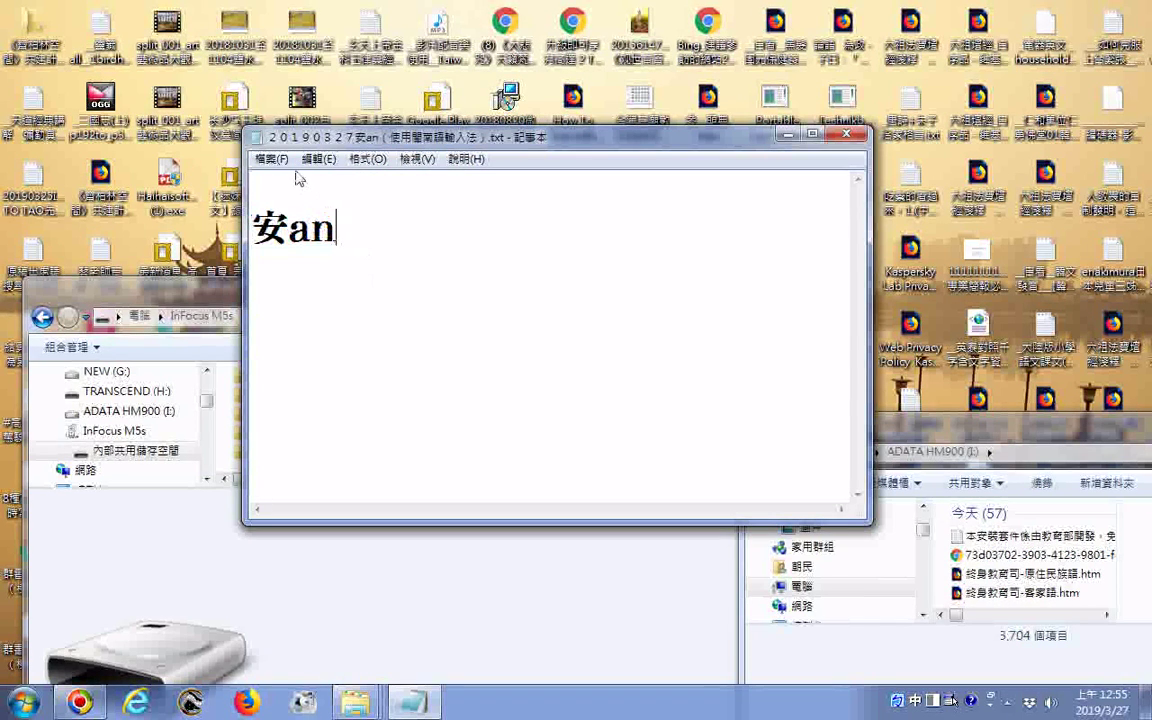
Step: Toggle the Taiwanese Hokkien input method between alphanumeric (英) and Chinese-character (漢) mode, finishing in Chinese-character mode
click(10, 706)
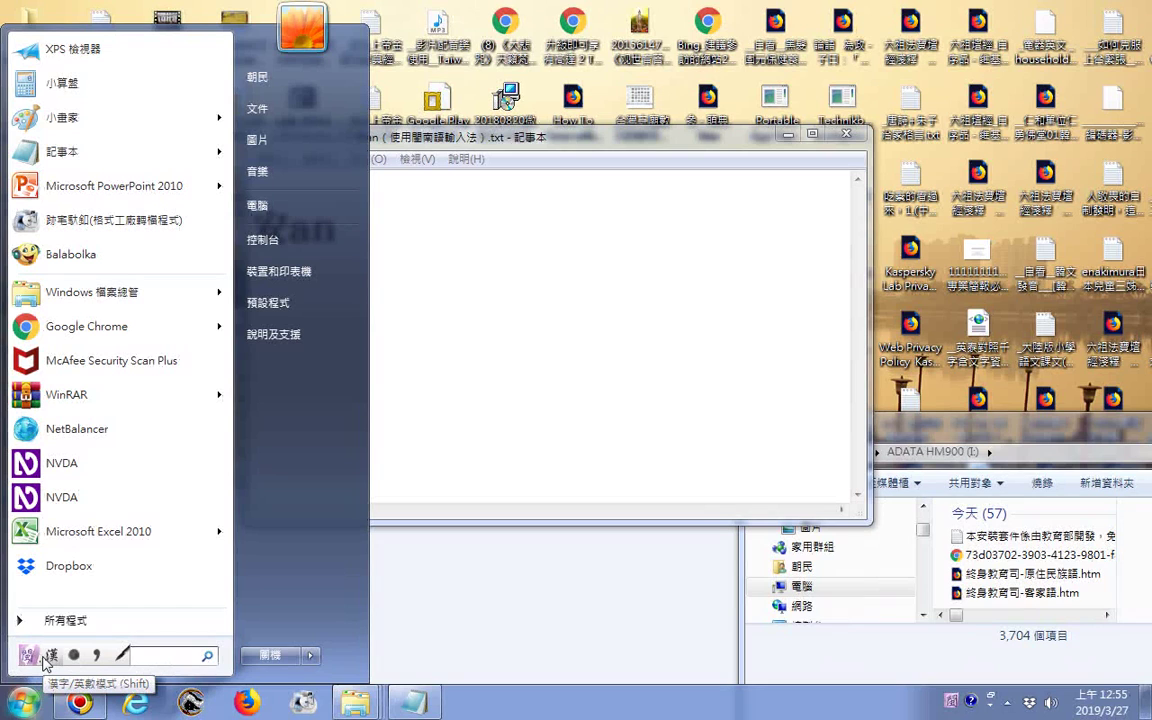
click(47, 658)
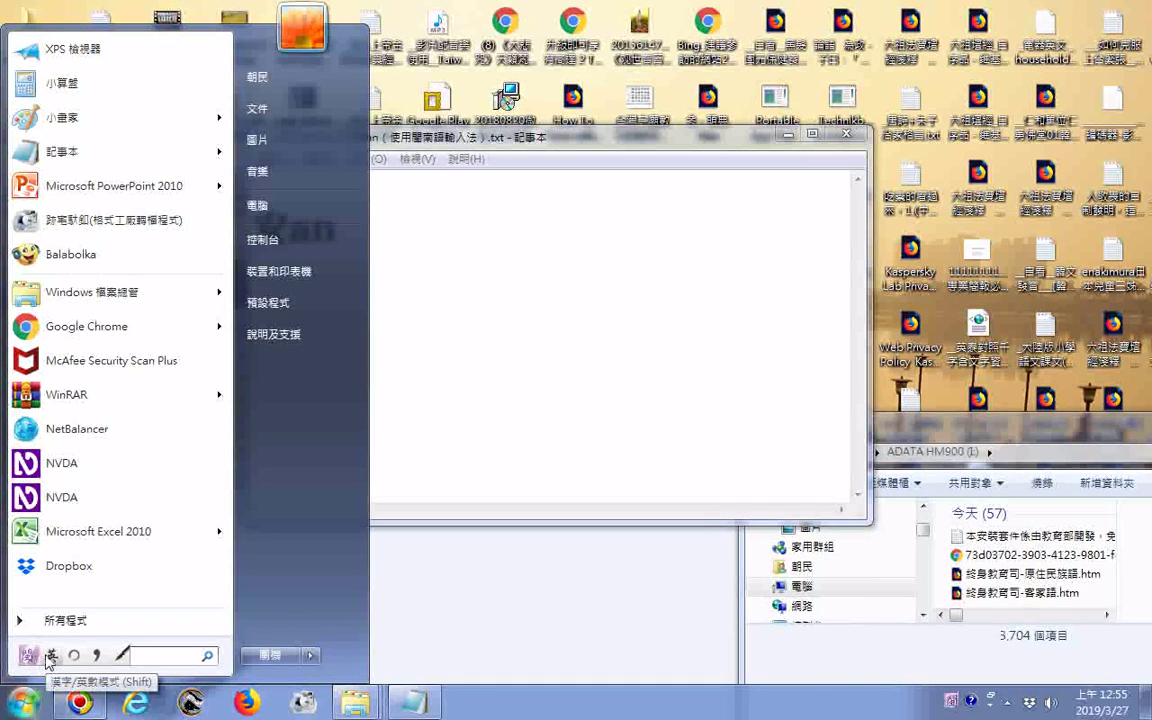
click(47, 657)
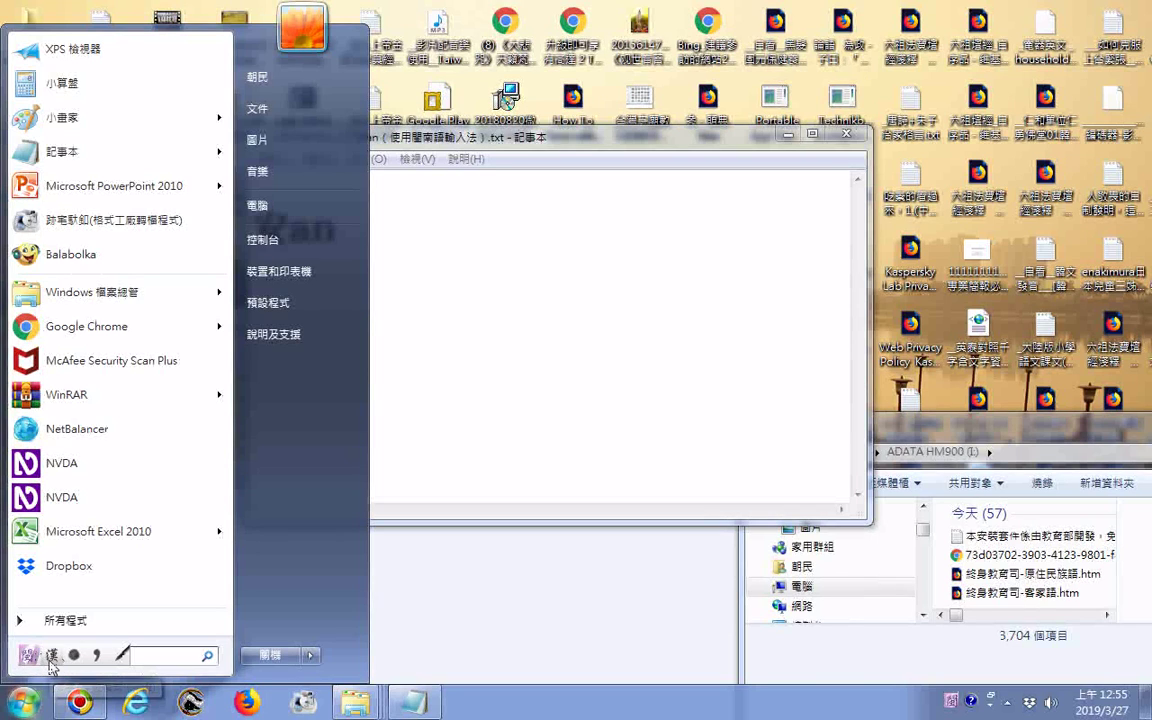
click(47, 658)
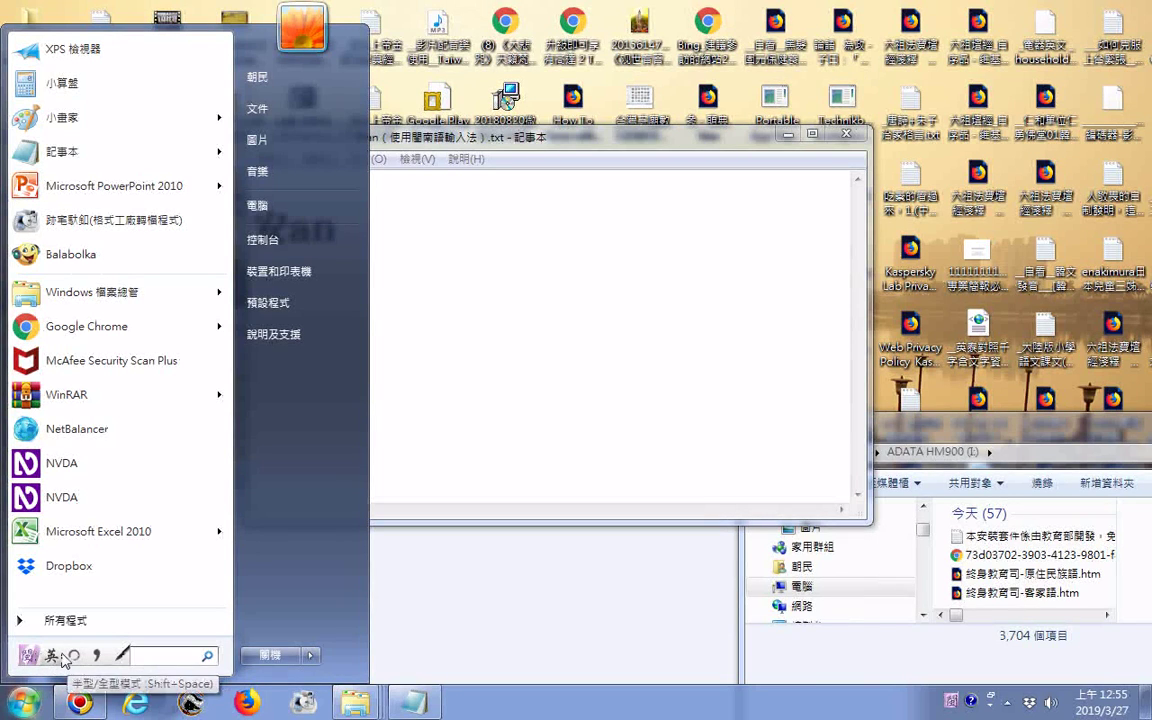
click(50, 658)
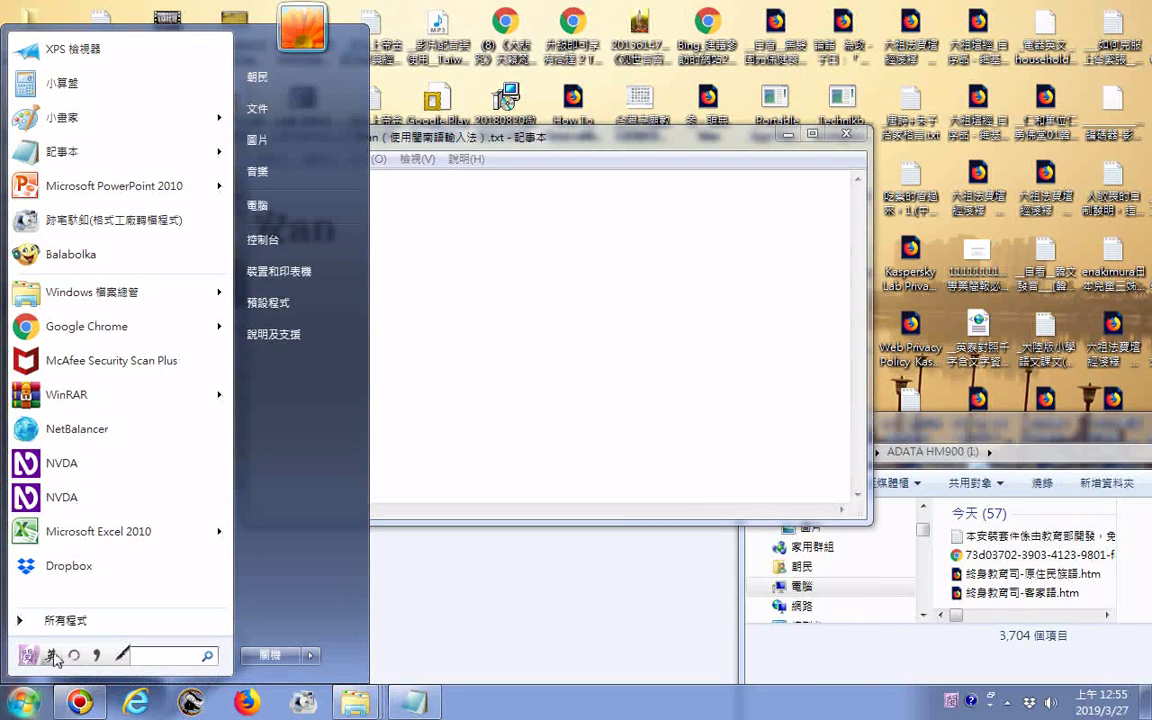
Step: Show the input method's punctuation keyboard (標點符號) and open its user database editor (編輯資料庫)
click(118, 657)
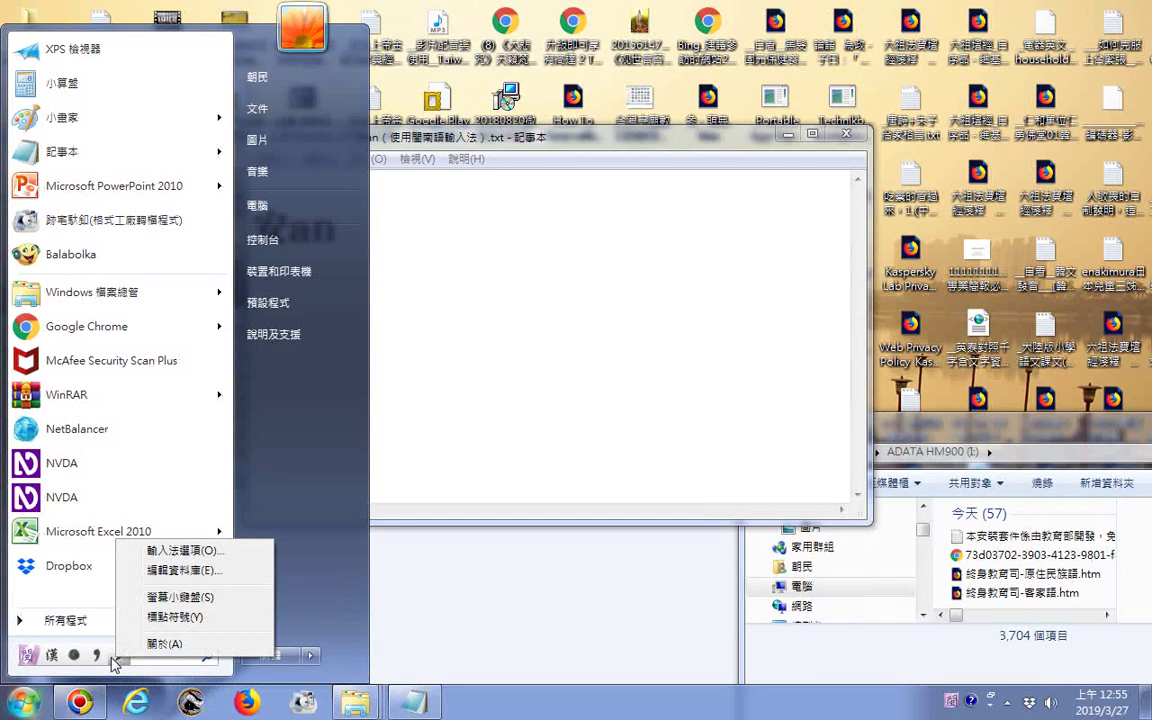
click(157, 618)
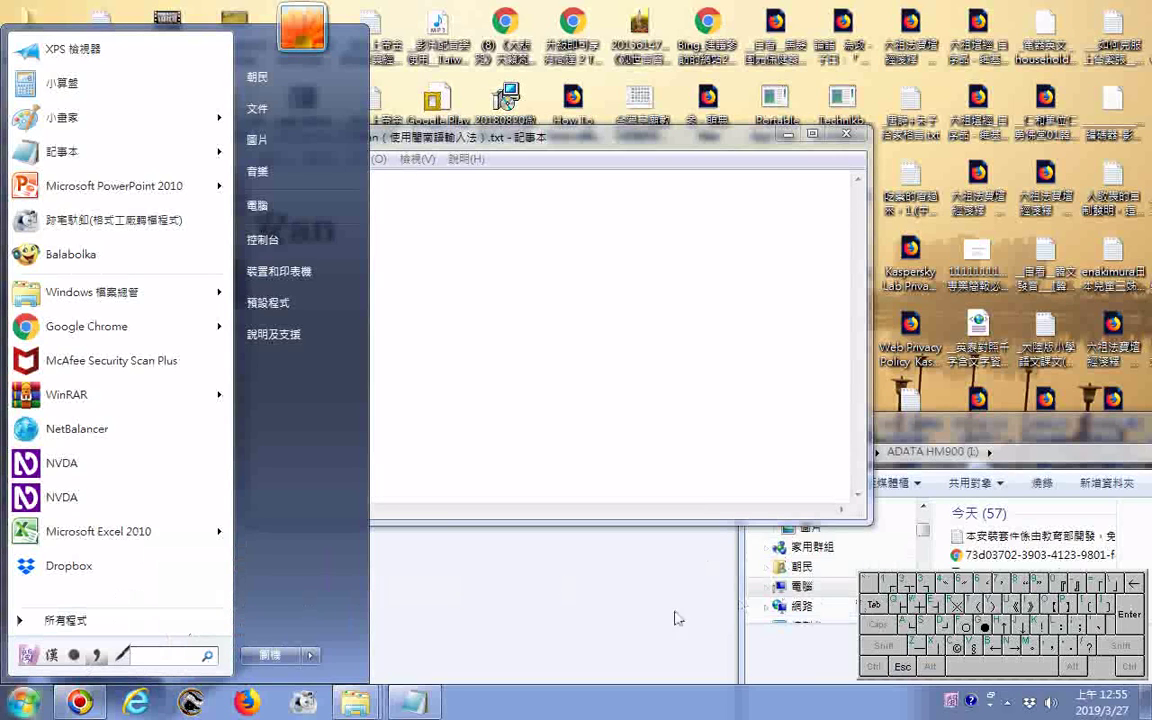
click(122, 655)
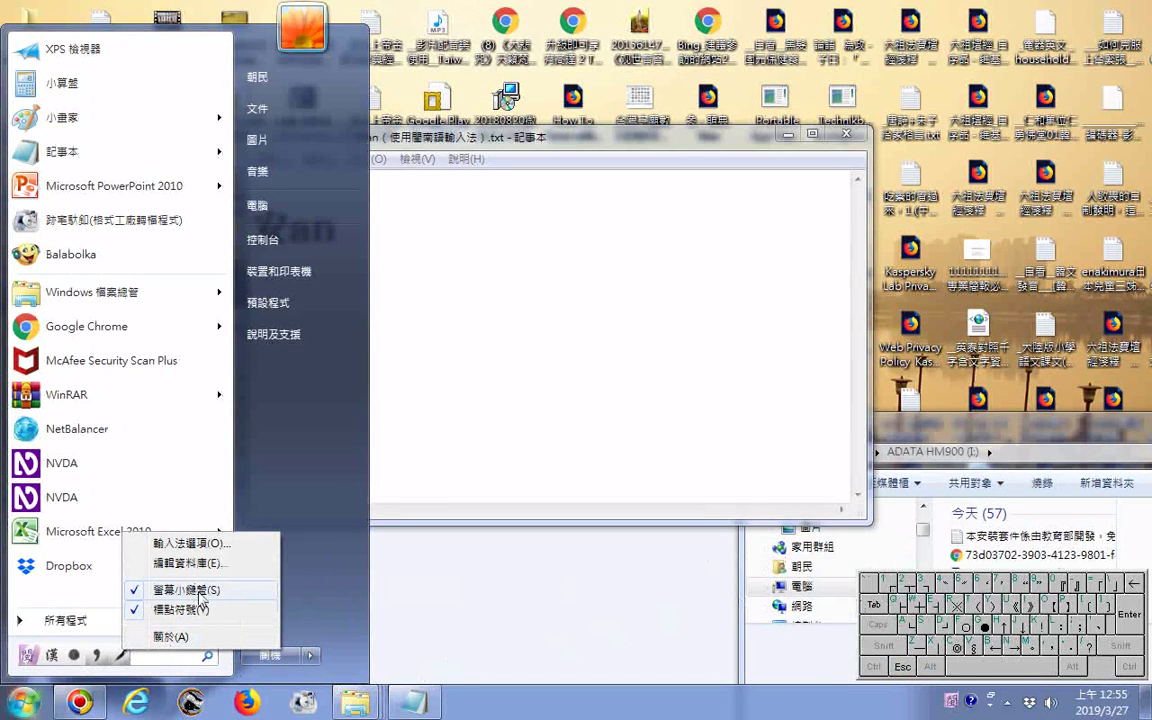
click(187, 564)
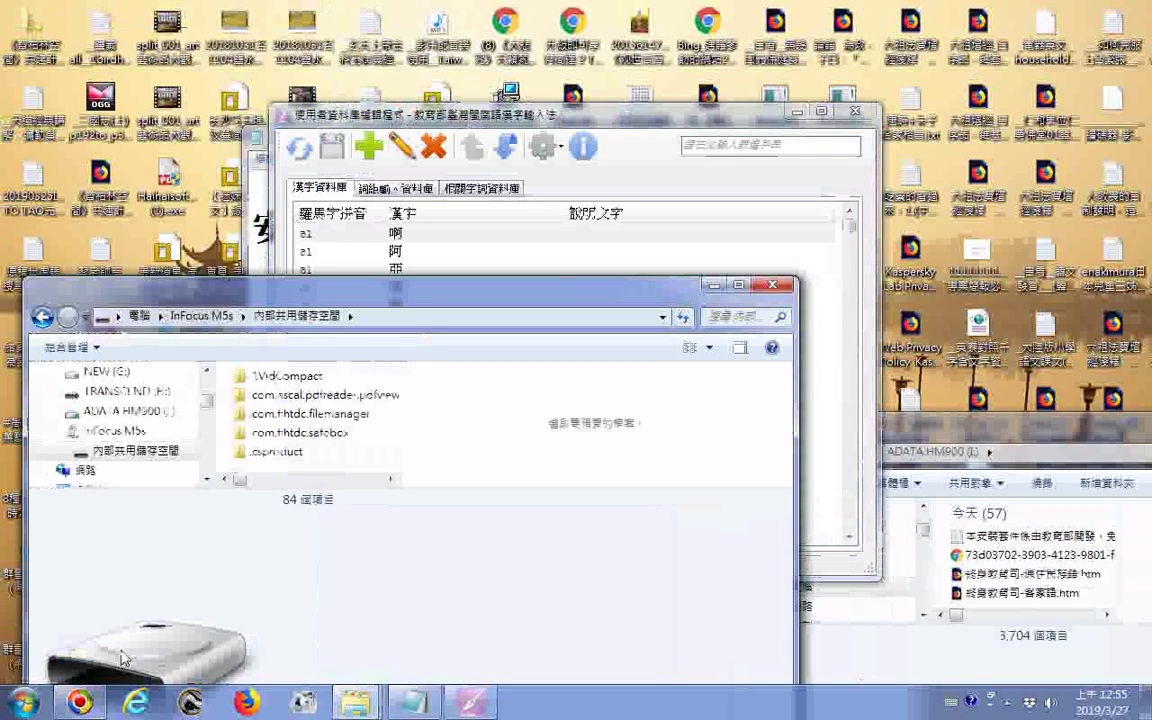
drag(587, 125, 611, 126)
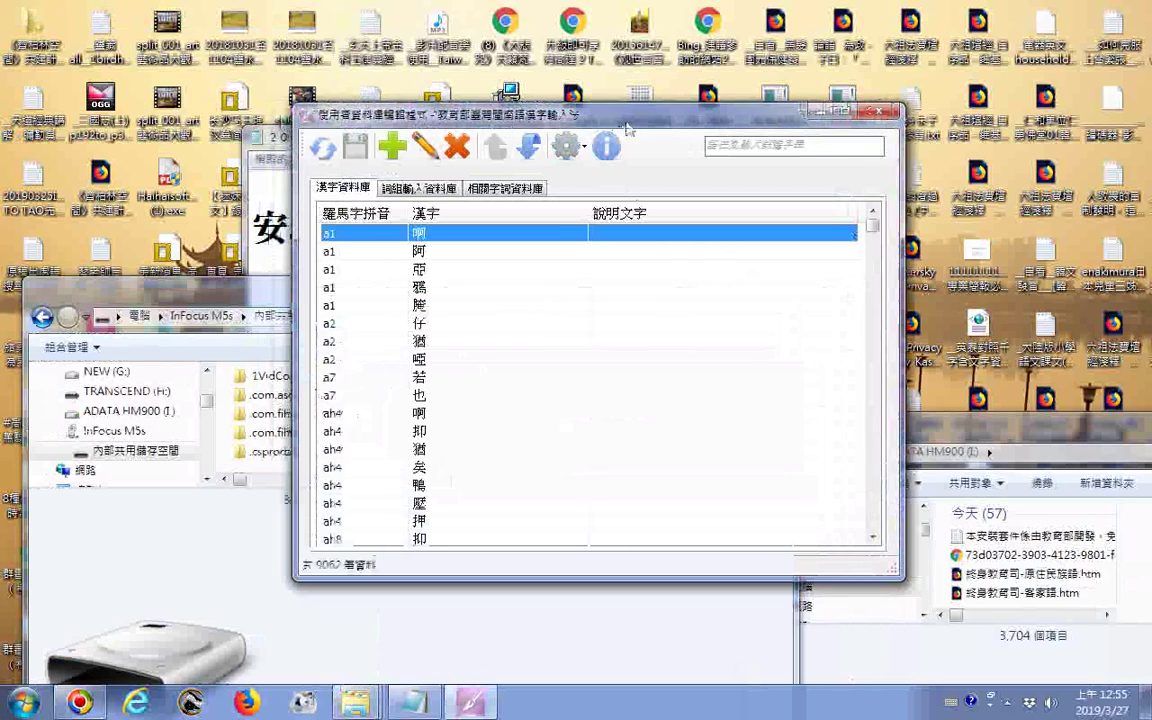
Step: Examine the romanized spellings and their matching characters in the 漢字資料庫 list, from the a entries through the ph entries
scroll(425, 295, down, 15)
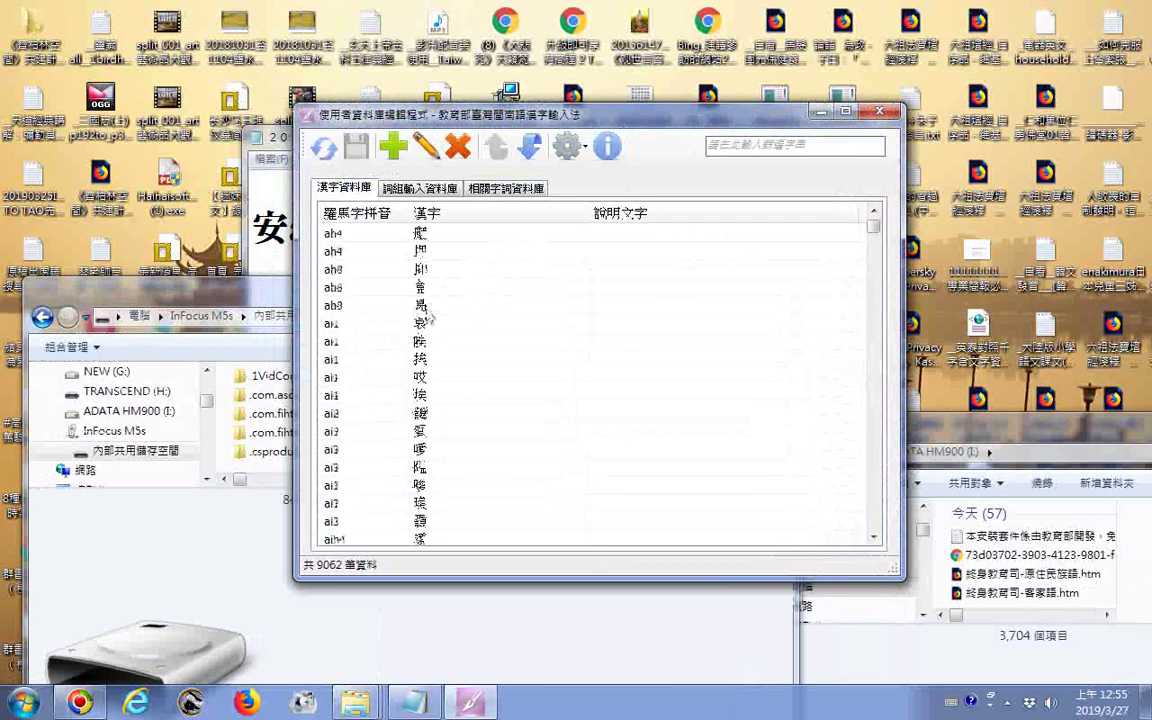
scroll(420, 432, down, 5)
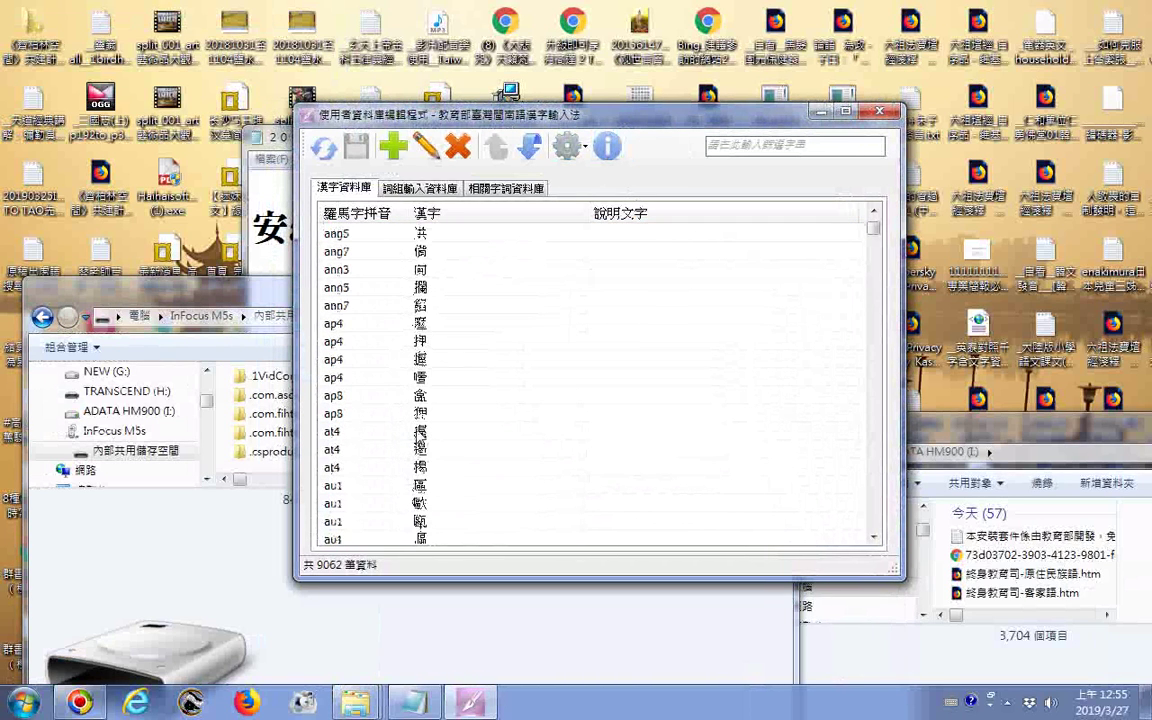
scroll(420, 432, down, 20)
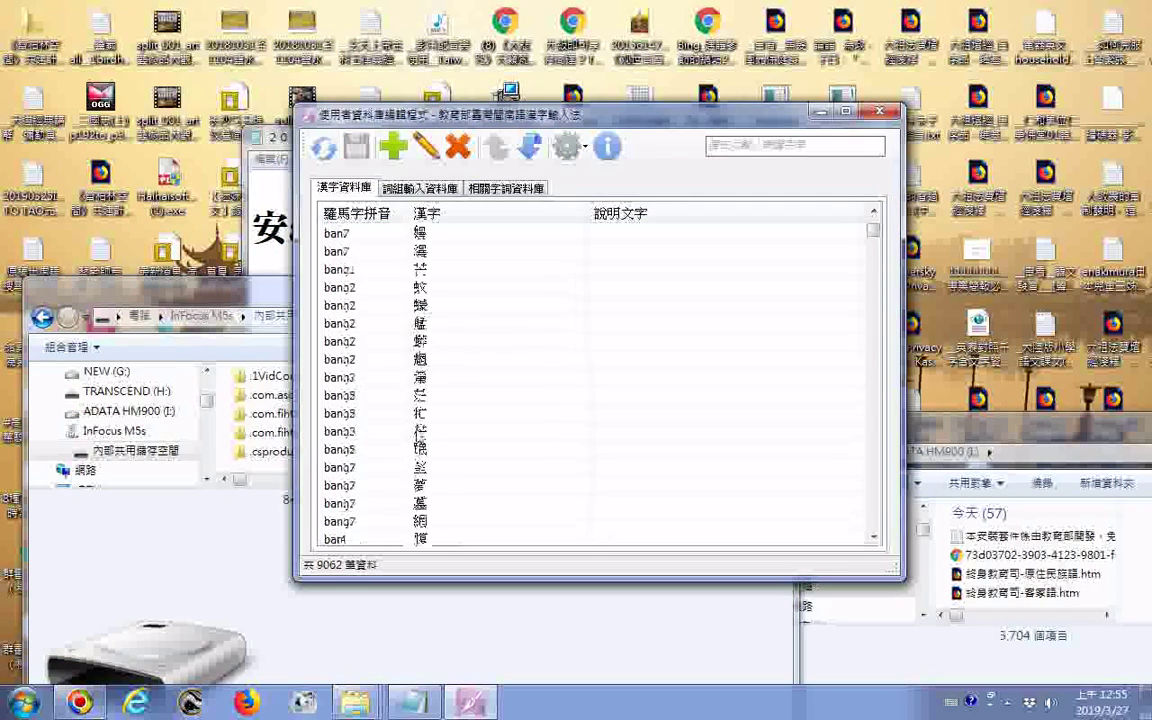
scroll(420, 432, down, 15)
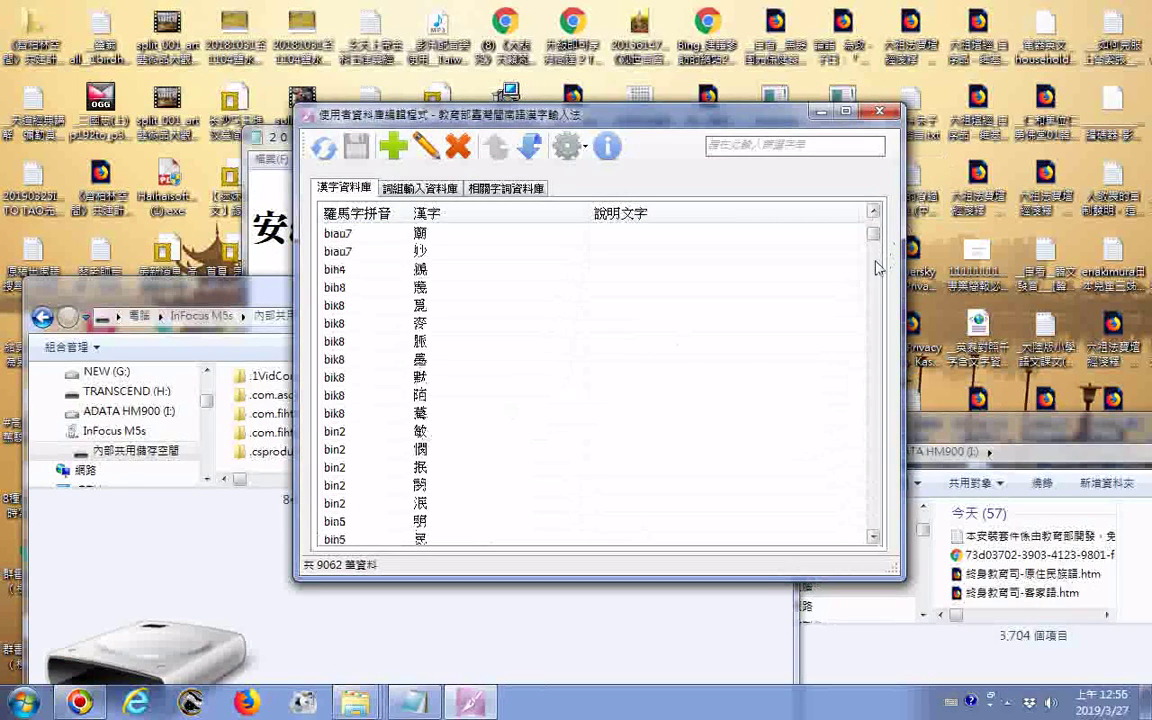
scroll(796, 236, down, 15)
scroll(877, 266, down, 20)
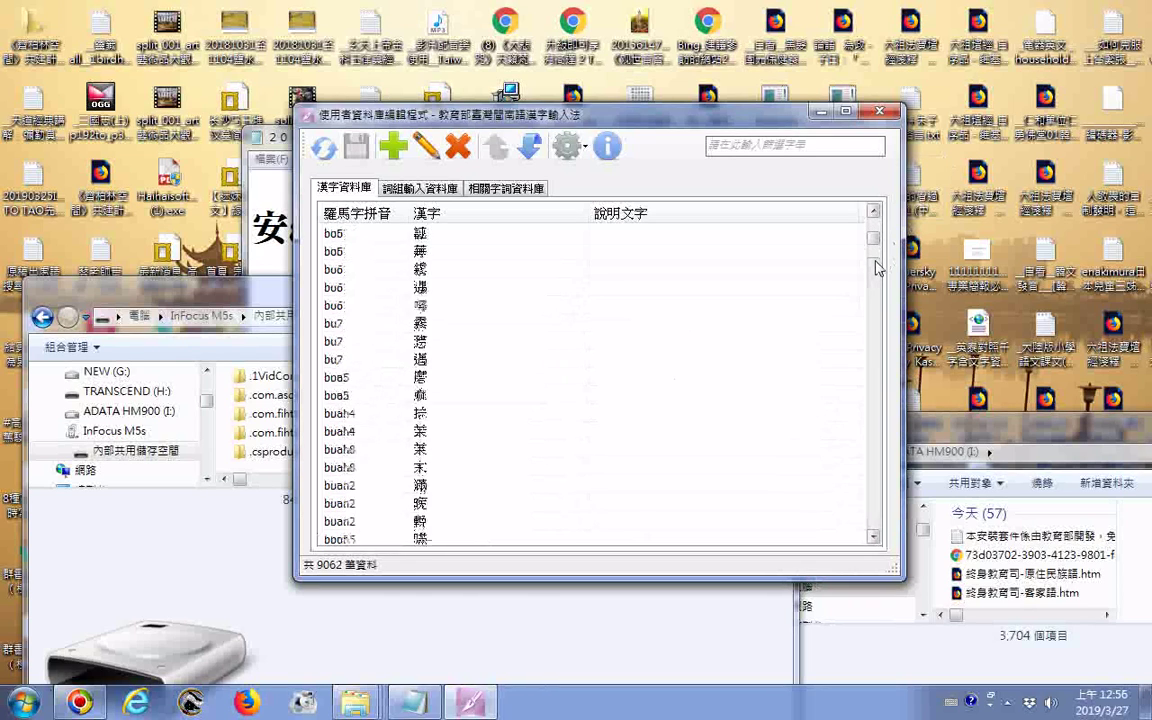
scroll(877, 266, down, 6)
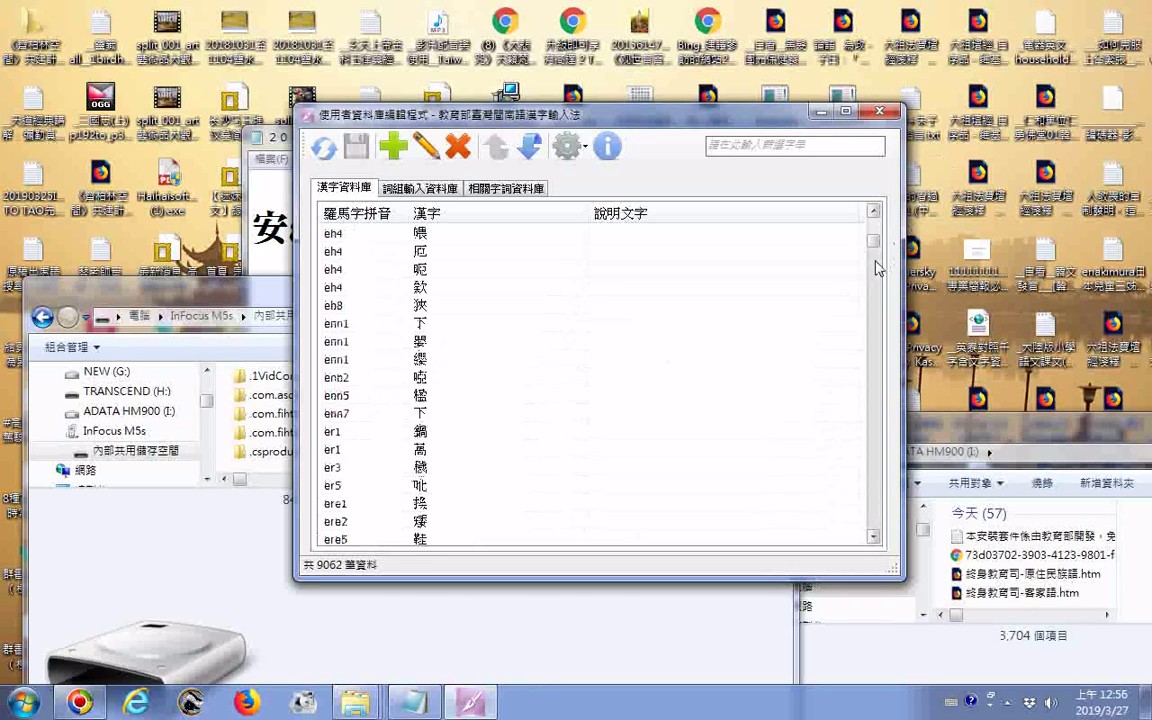
scroll(877, 266, down, 20)
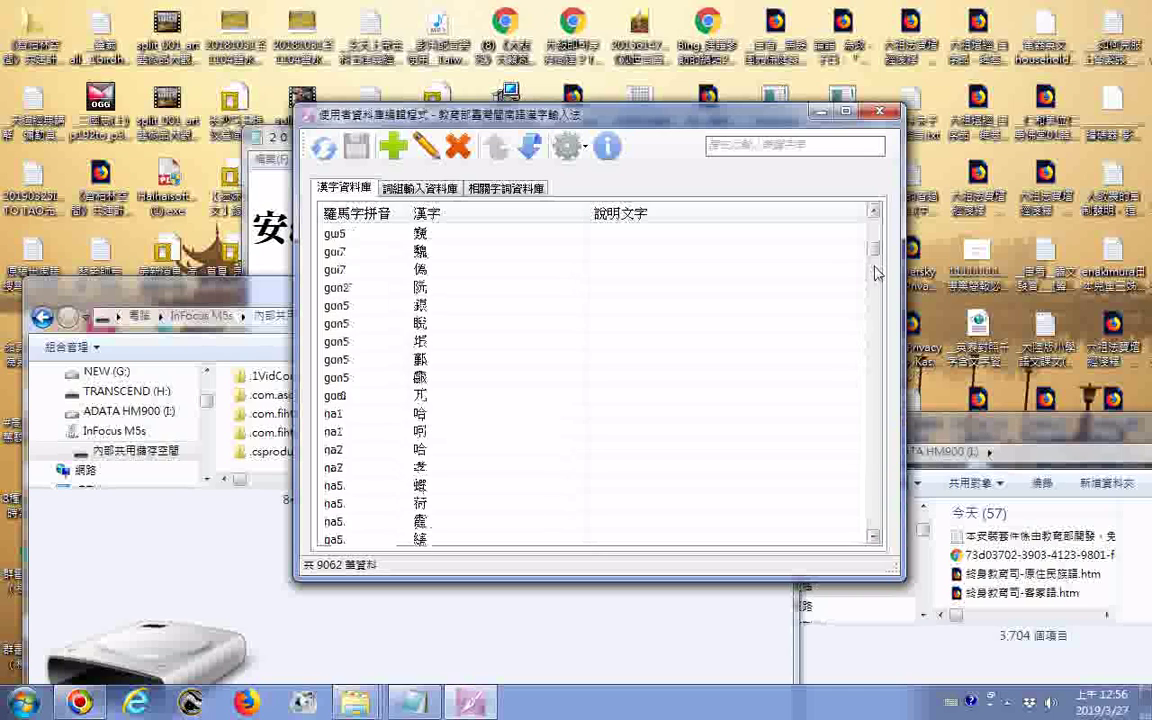
scroll(877, 272, down, 15)
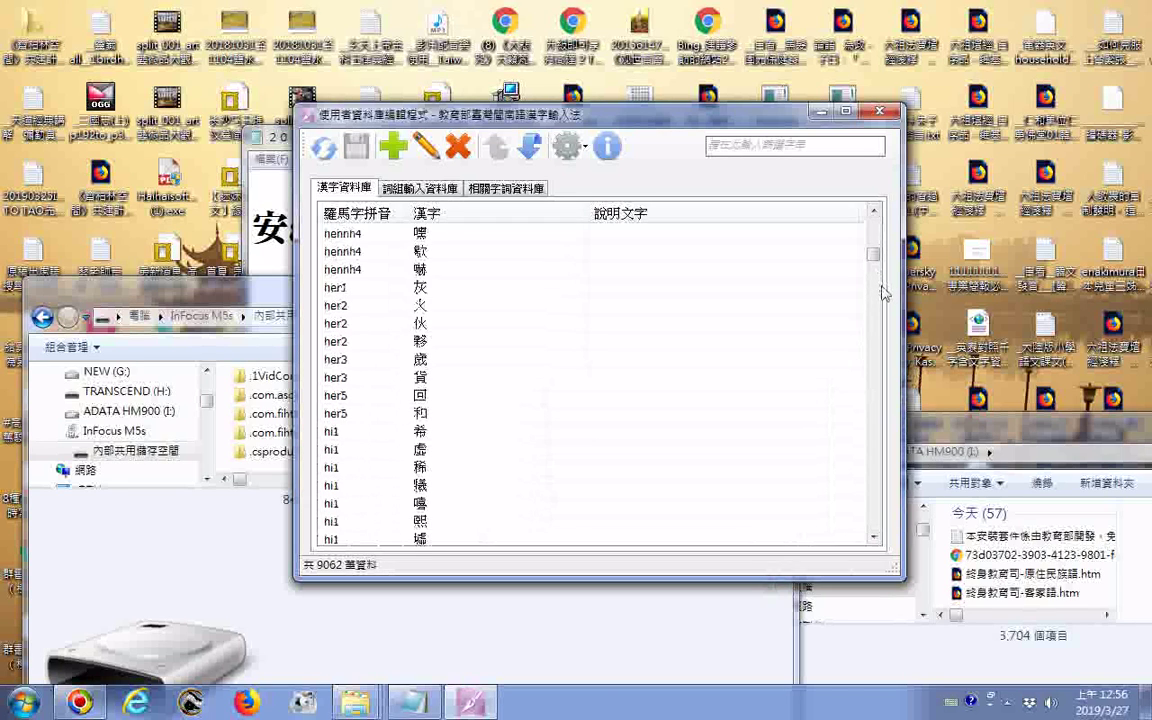
scroll(883, 300, down, 12)
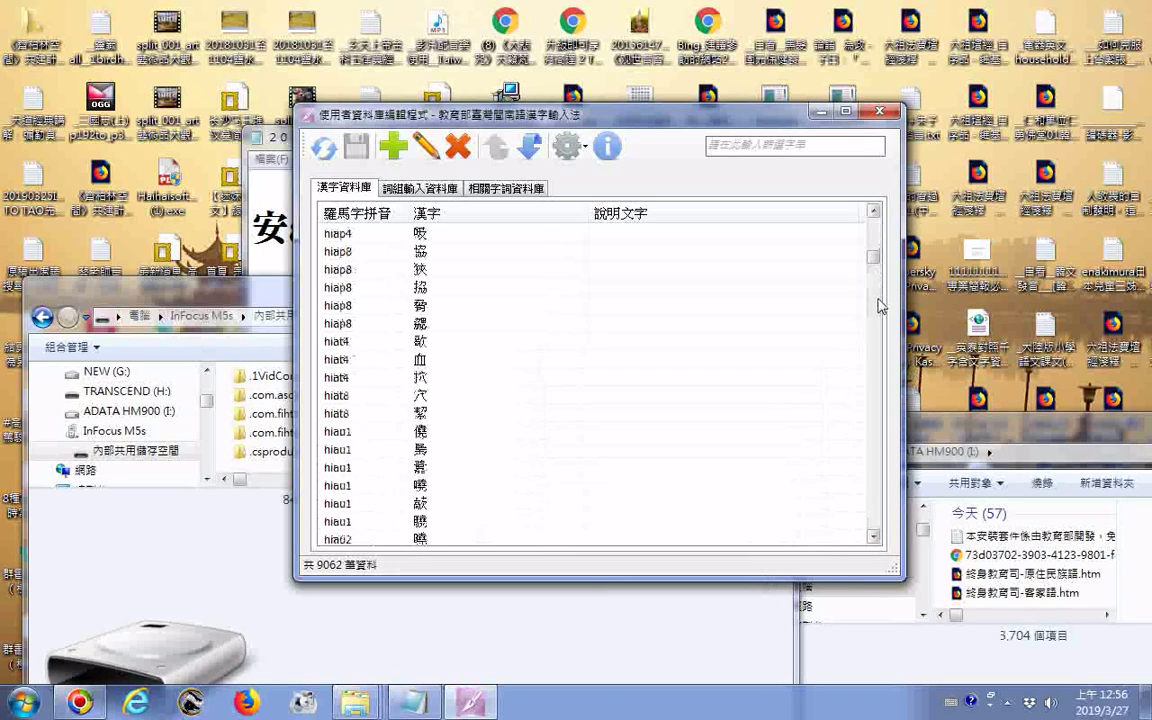
scroll(878, 305, down, 15)
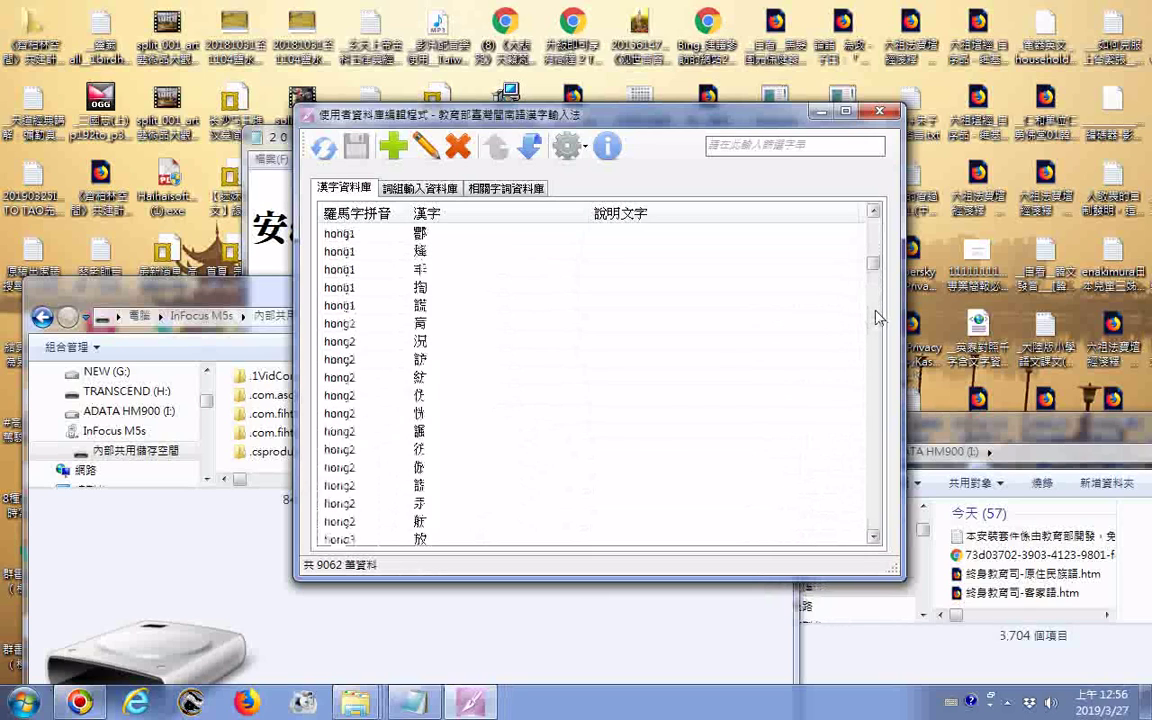
scroll(877, 320, down, 15)
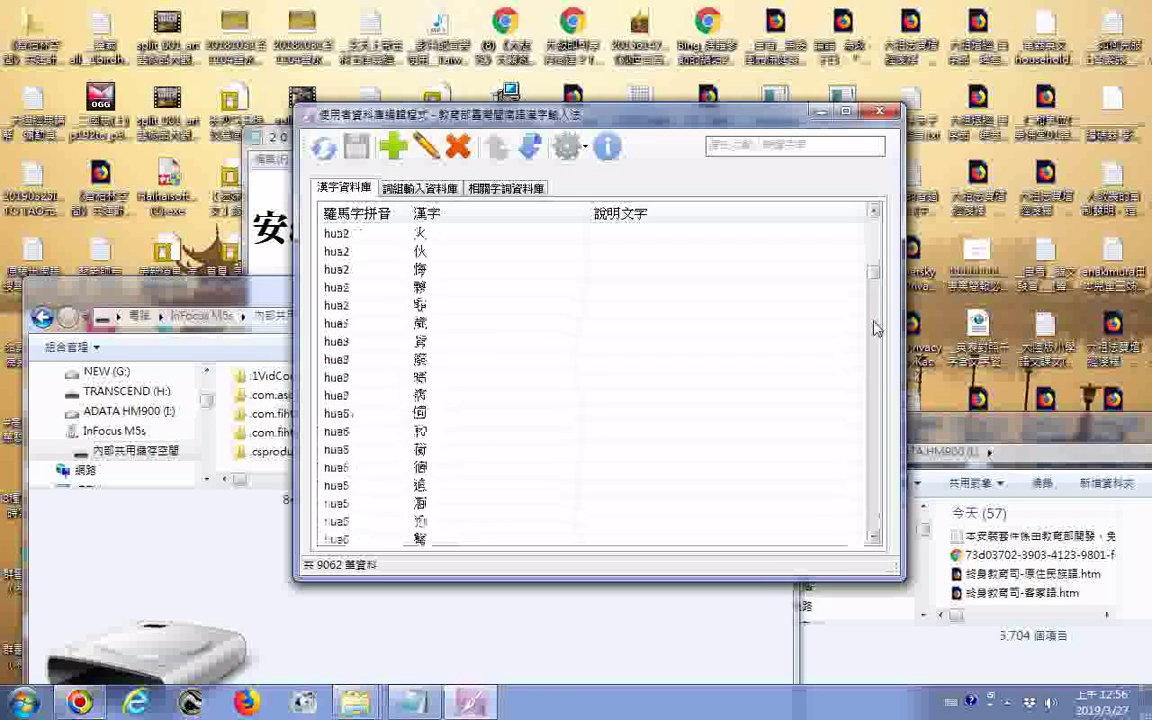
scroll(874, 340, down, 15)
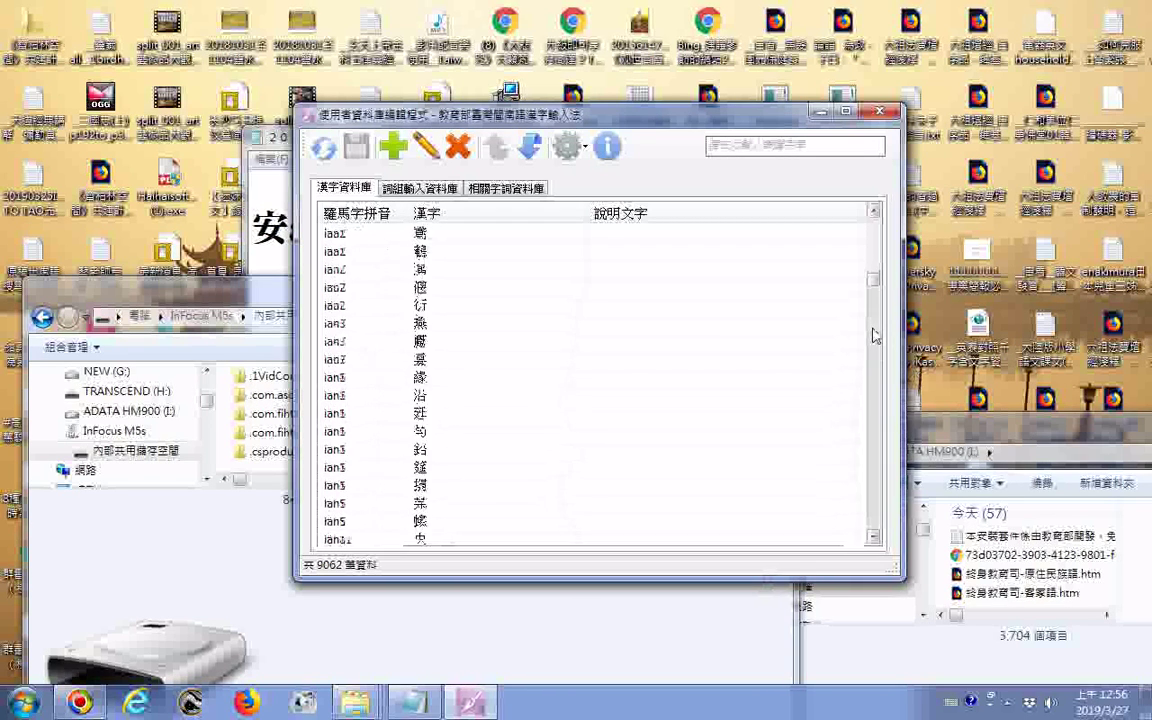
scroll(873, 350, down, 15)
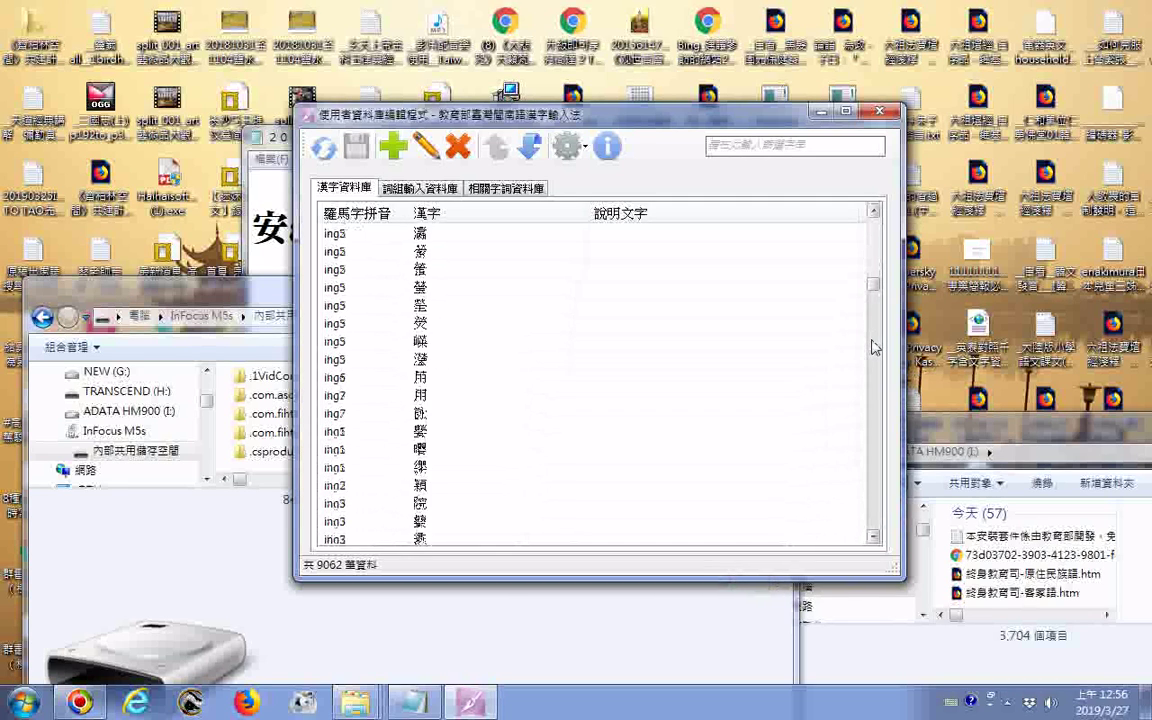
scroll(873, 354, down, 15)
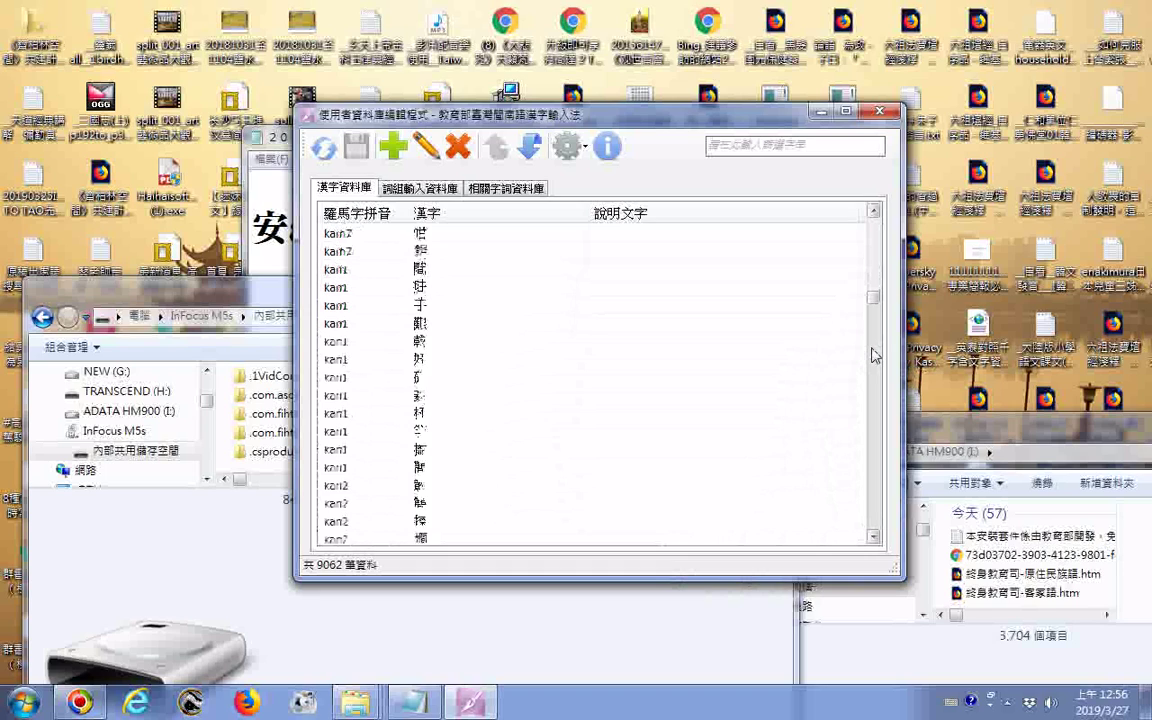
scroll(873, 355, down, 15)
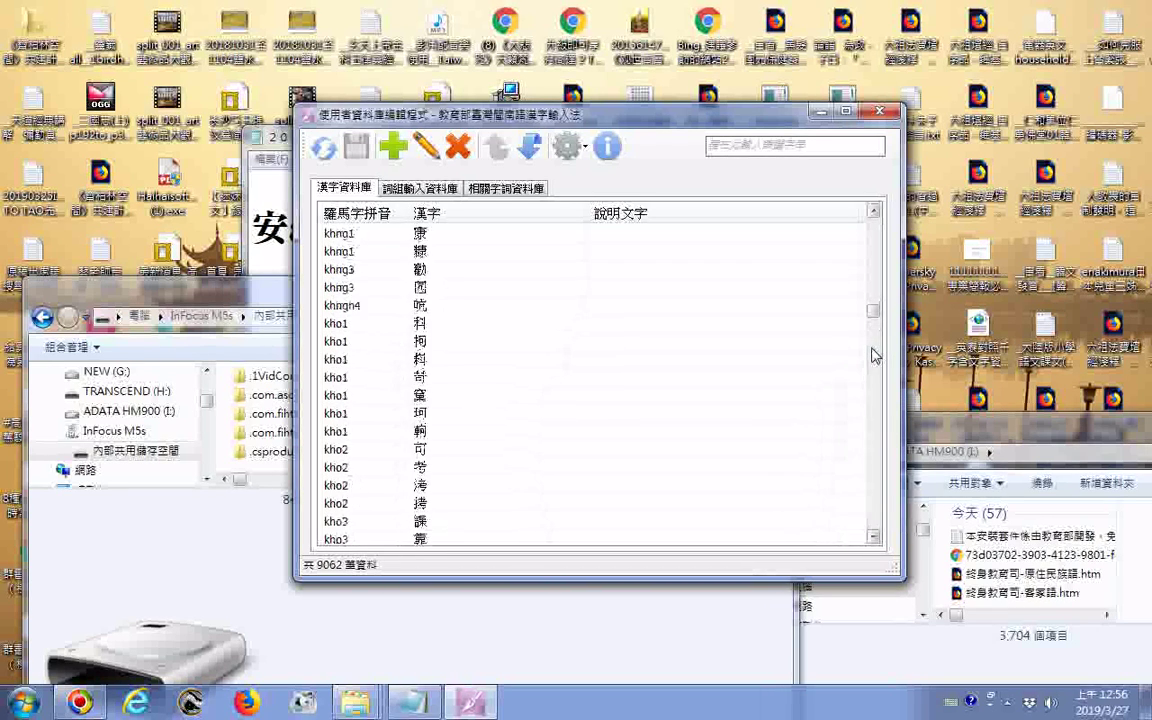
scroll(873, 355, down, 5)
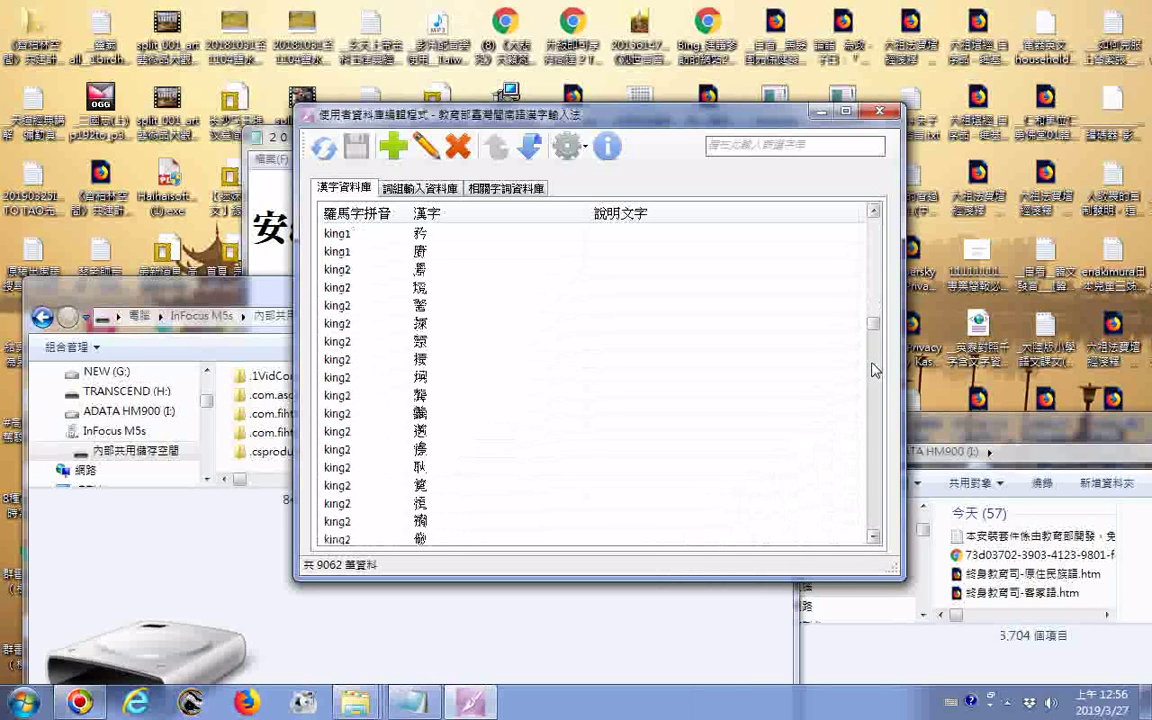
scroll(873, 369, down, 15)
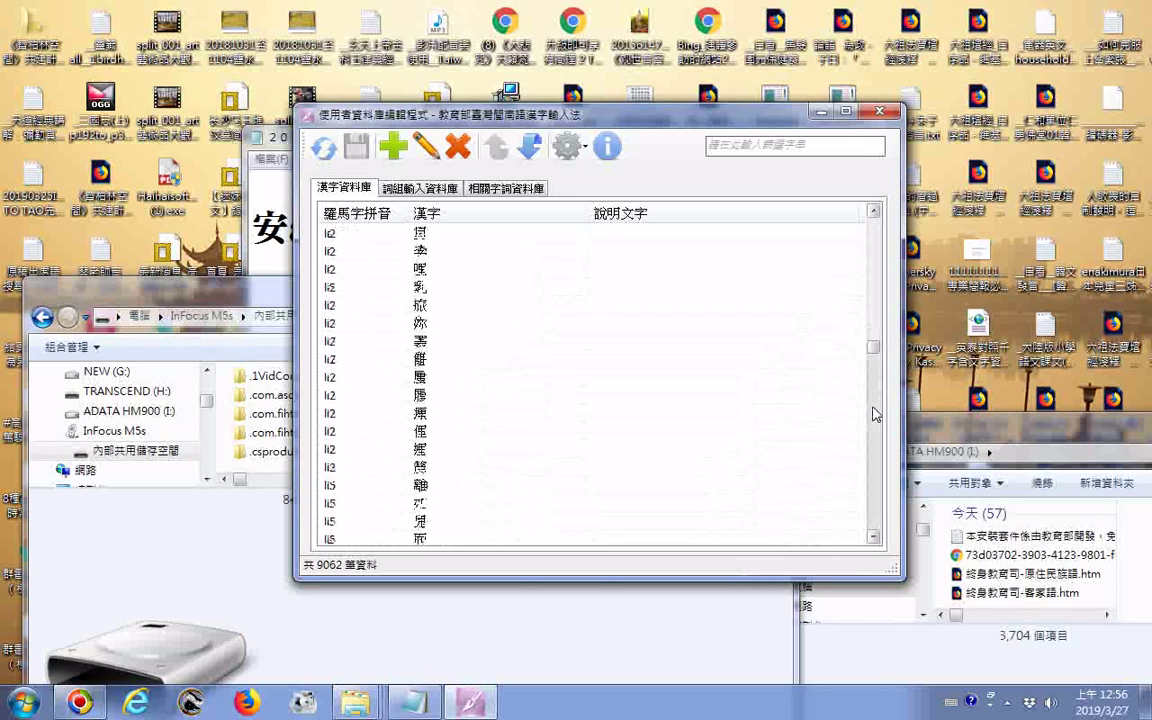
scroll(873, 413, down, 20)
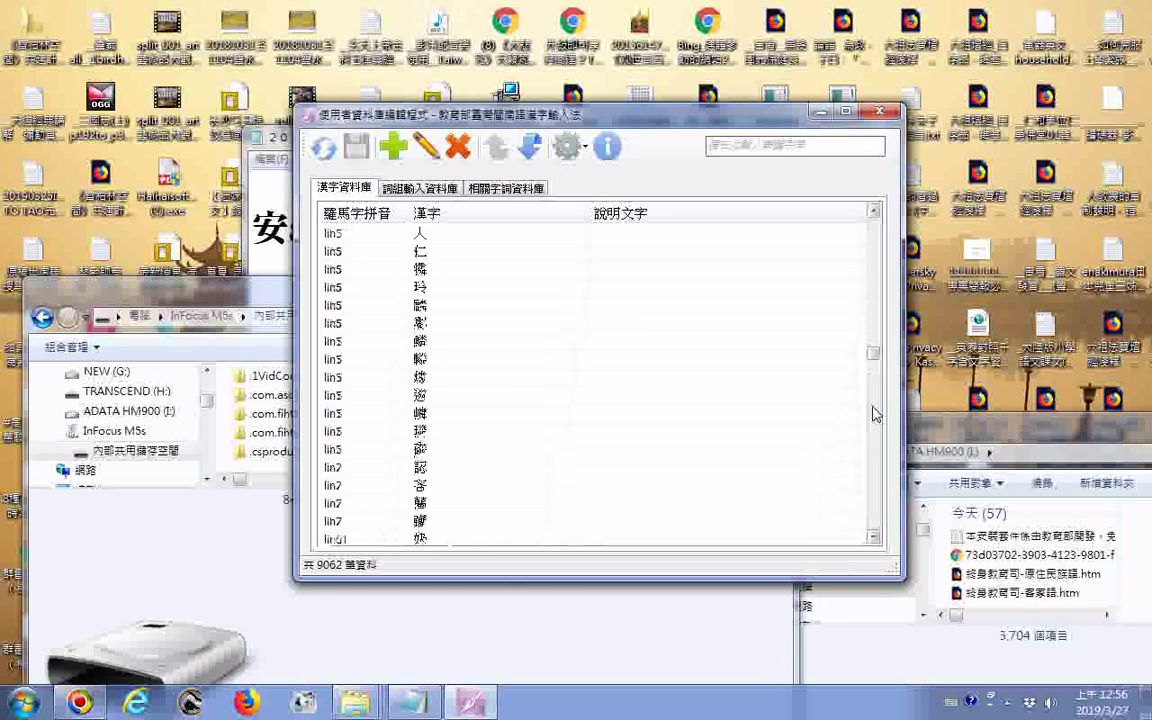
scroll(873, 413, down, 6)
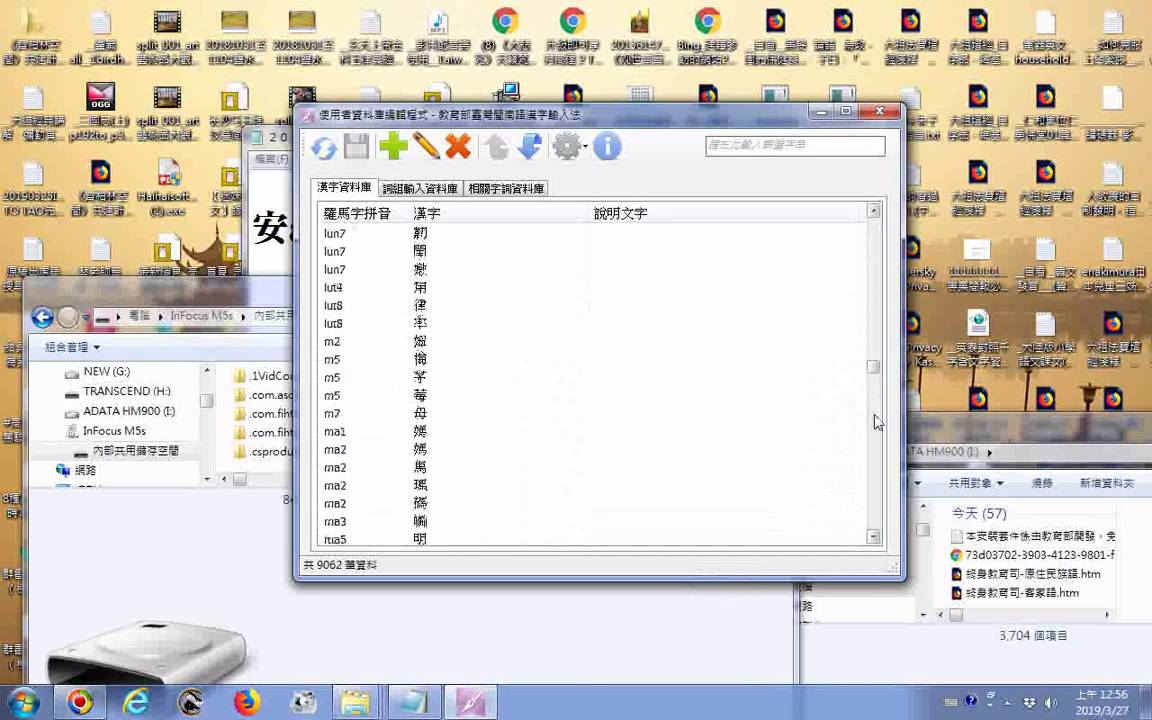
scroll(875, 421, down, 15)
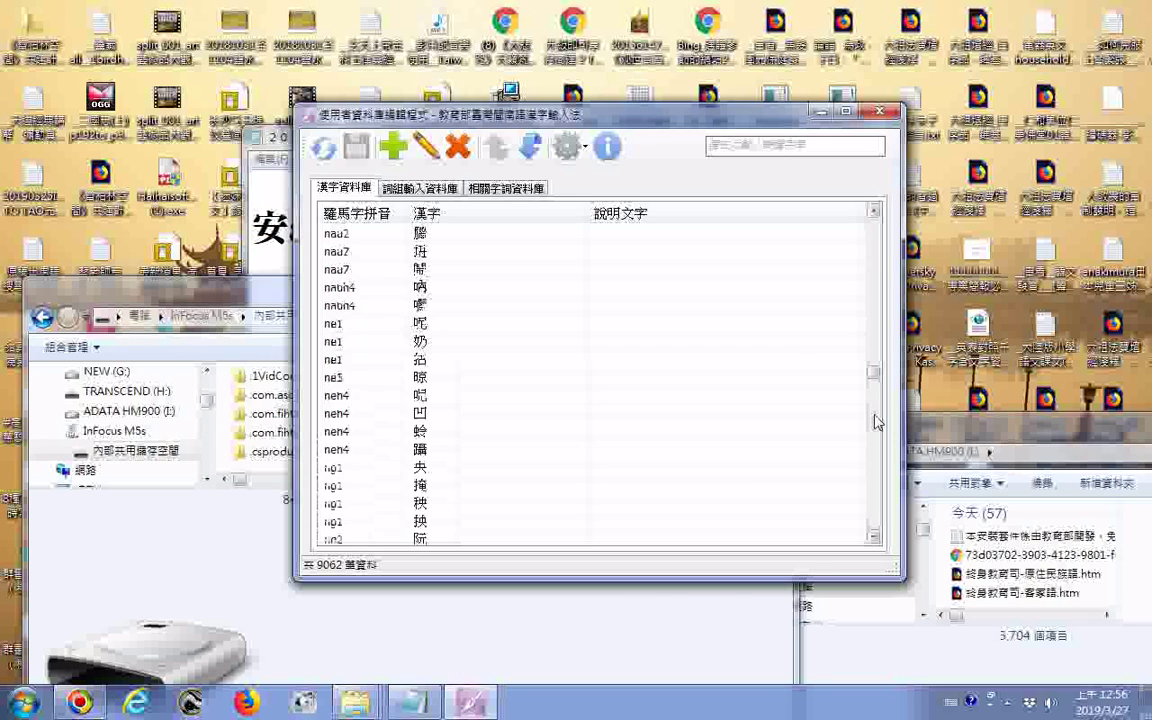
scroll(875, 421, down, 10)
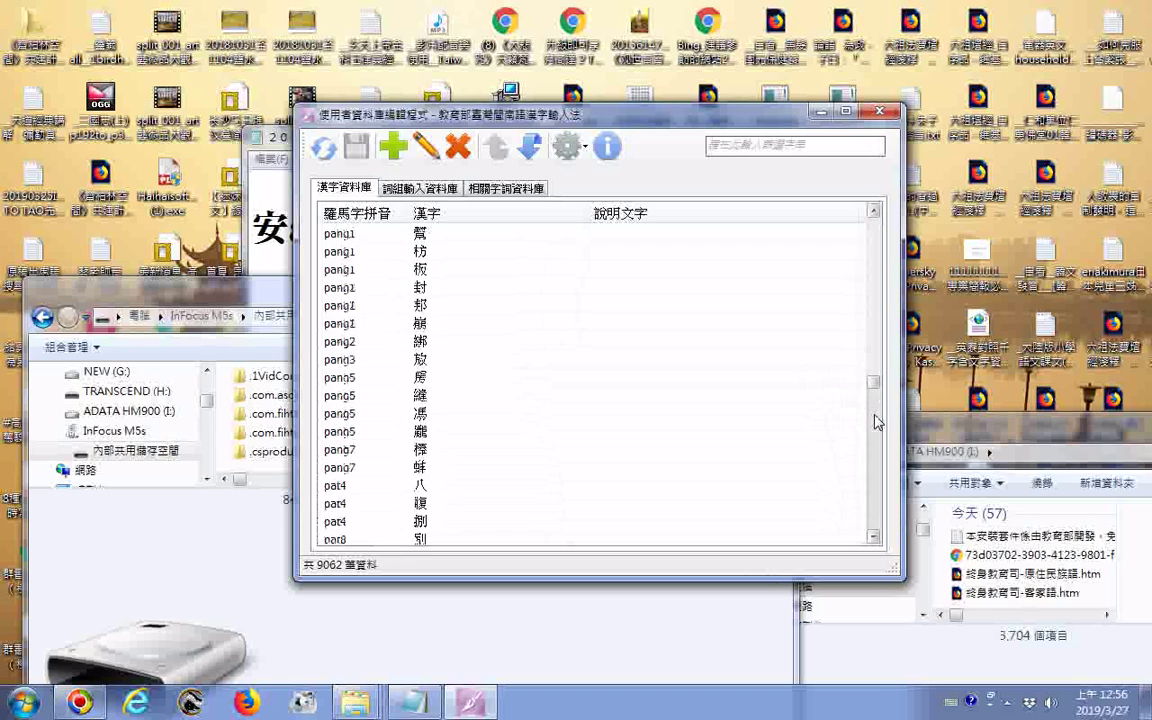
scroll(875, 421, down, 10)
scroll(876, 435, down, 20)
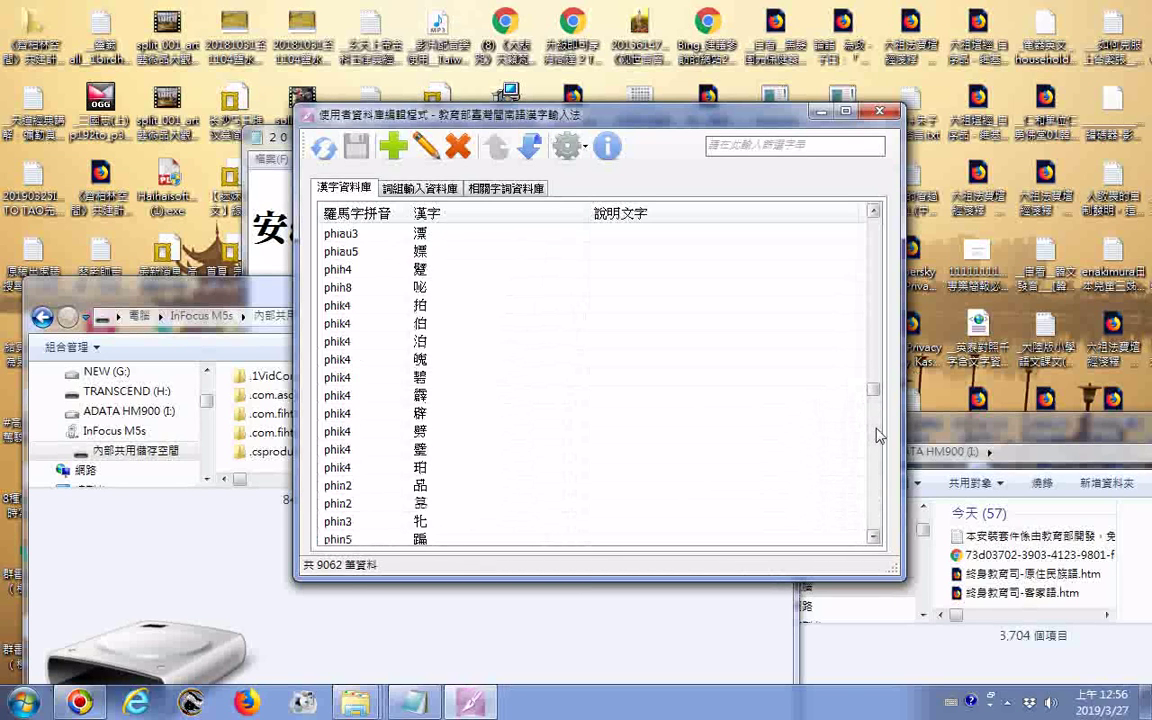
Step: Examine the romanized spellings and matching characters in the 漢字資料庫 list, from the phiau entries through the final ut8 entries
scroll(876, 435, down, 20)
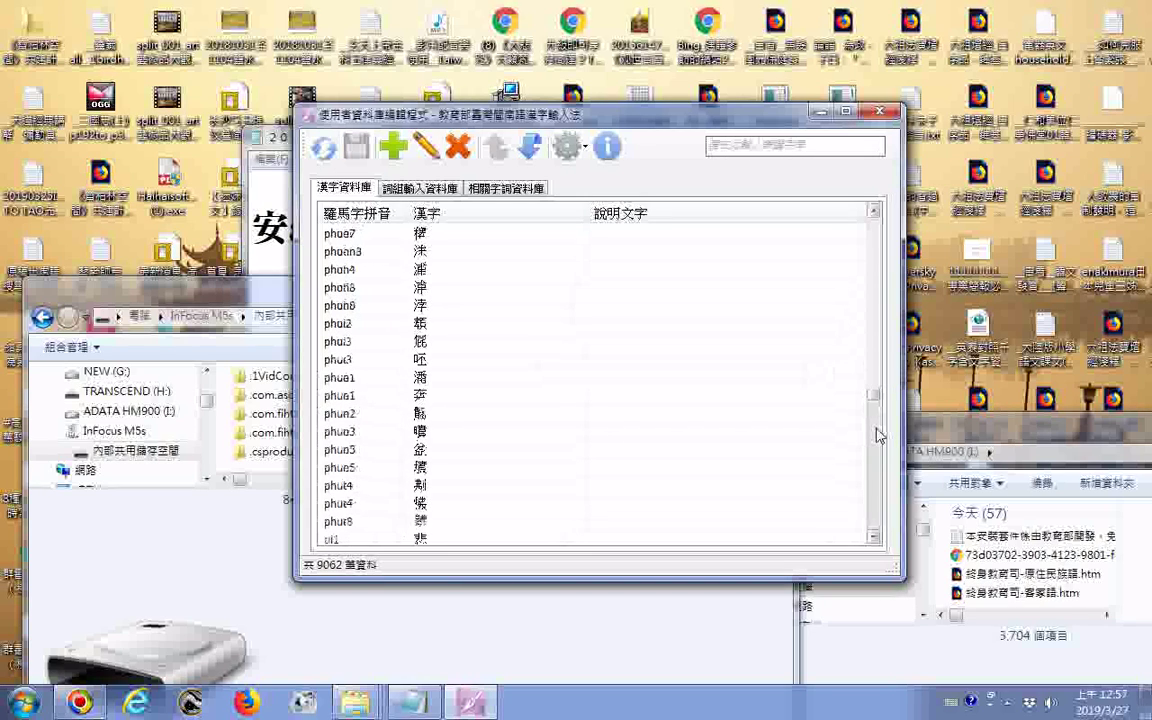
scroll(876, 435, down, 5)
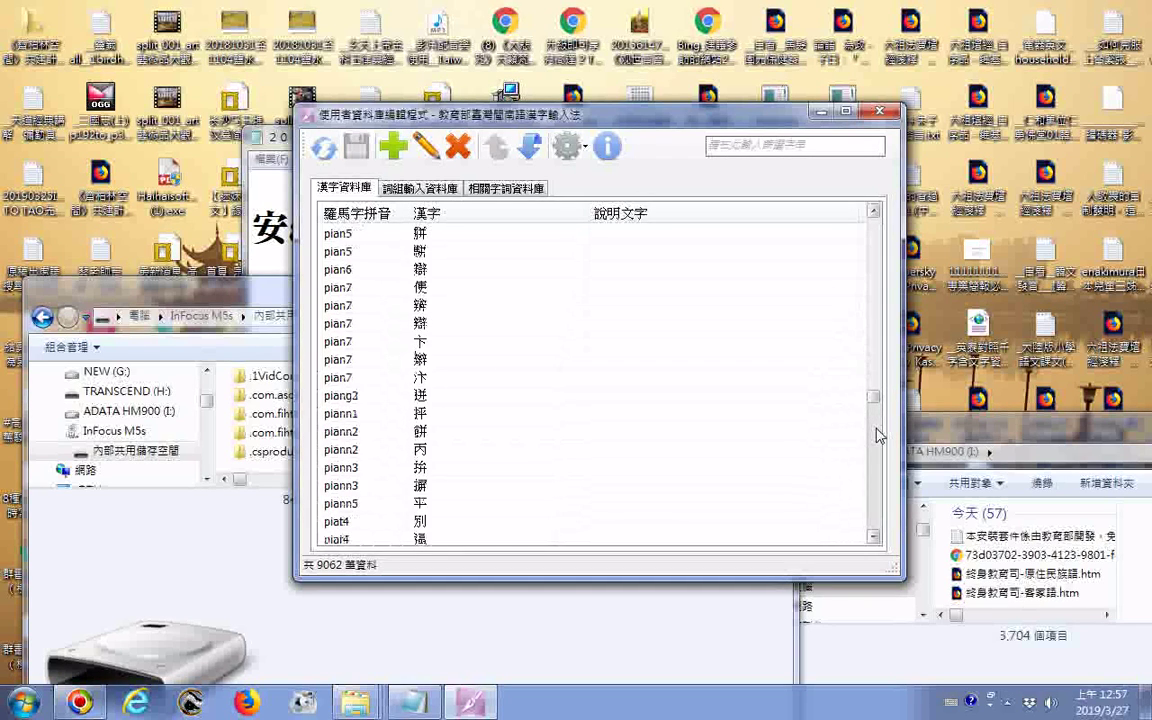
scroll(876, 435, down, 10)
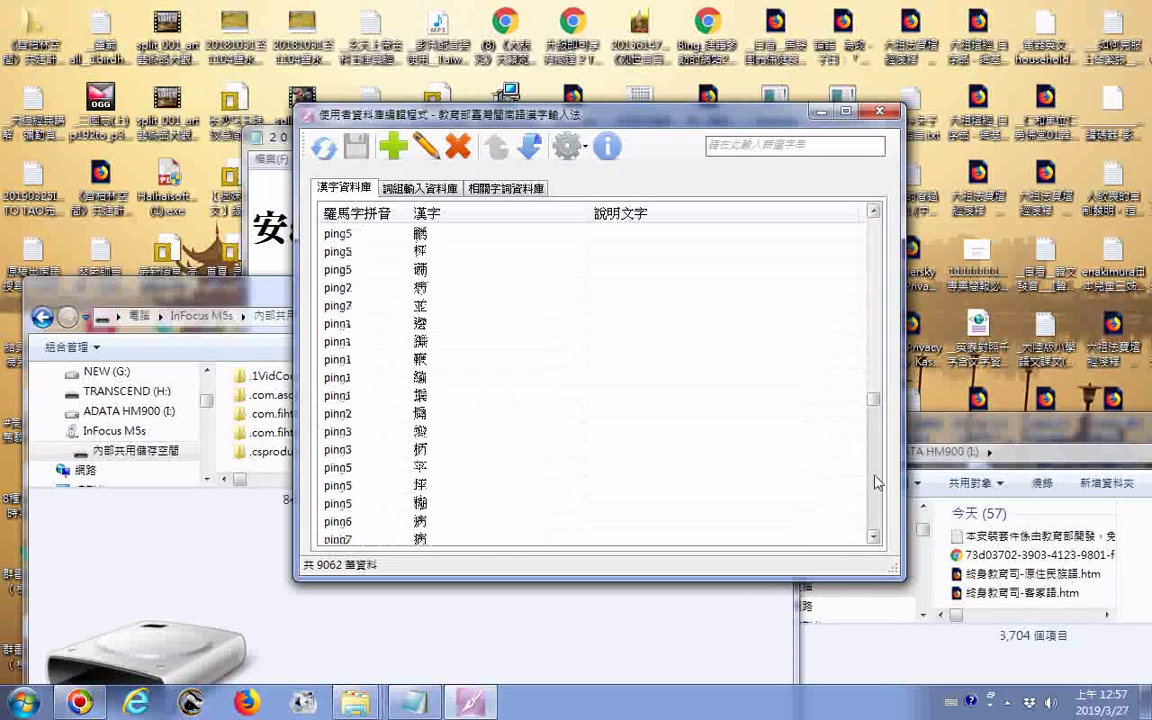
scroll(876, 481, down, 10)
scroll(876, 481, down, 10)
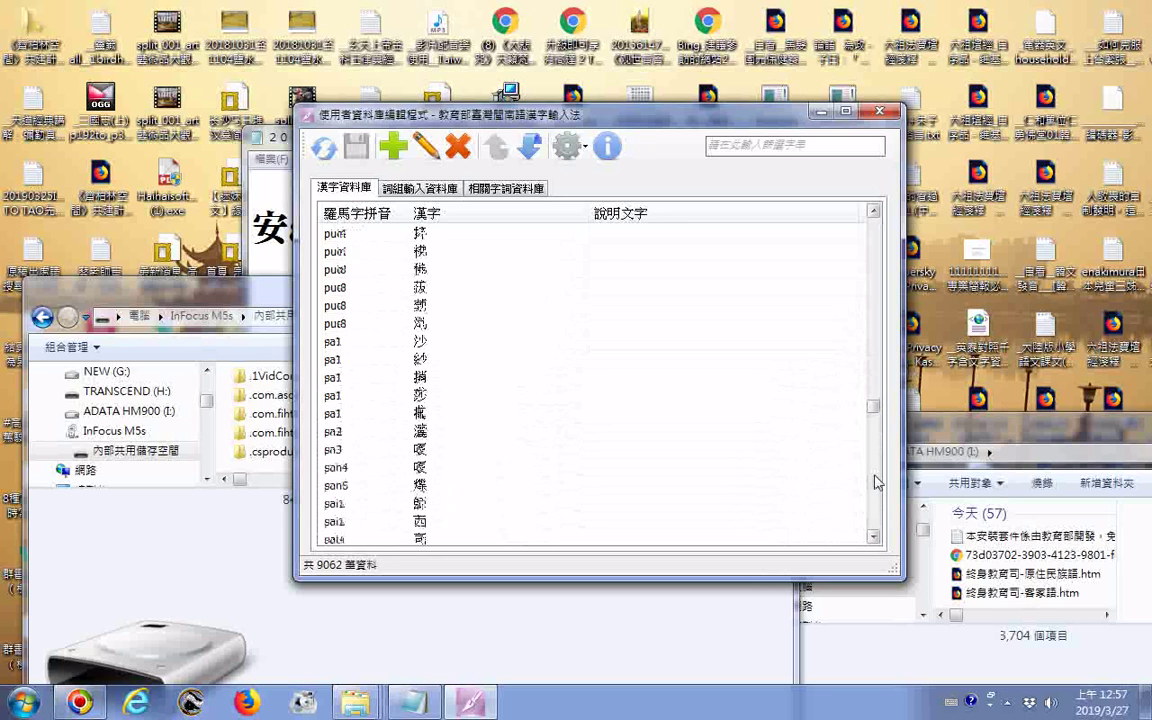
scroll(876, 481, down, 15)
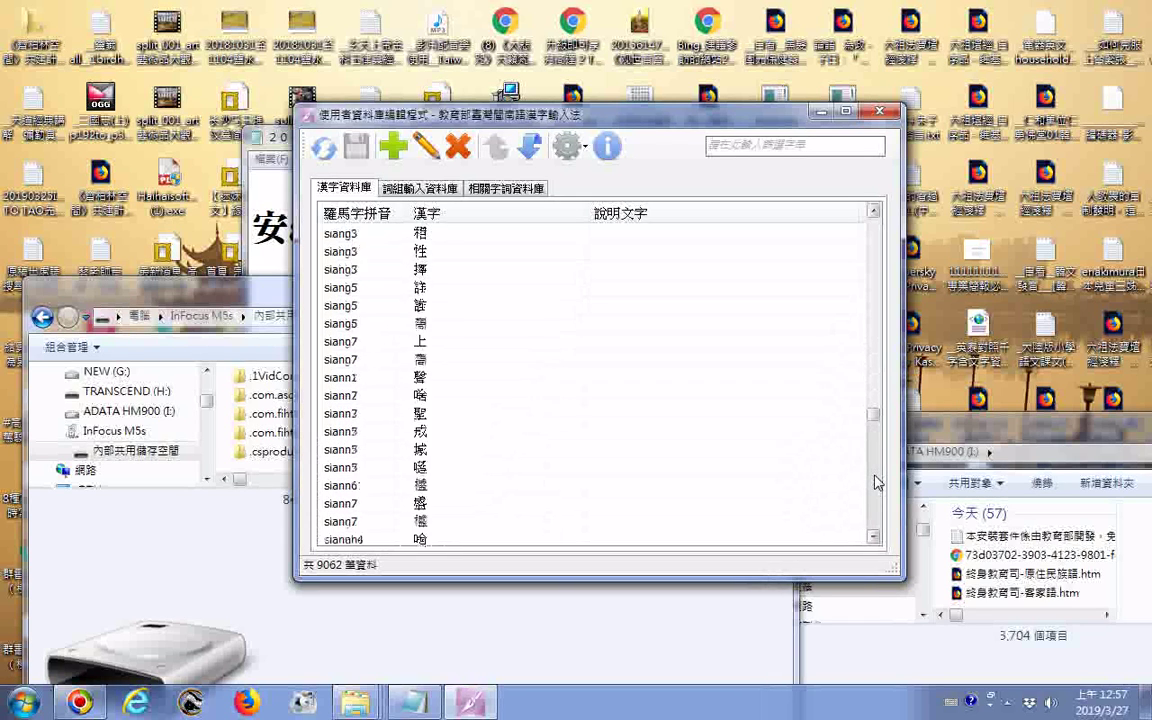
scroll(876, 481, down, 10)
scroll(876, 481, down, 10)
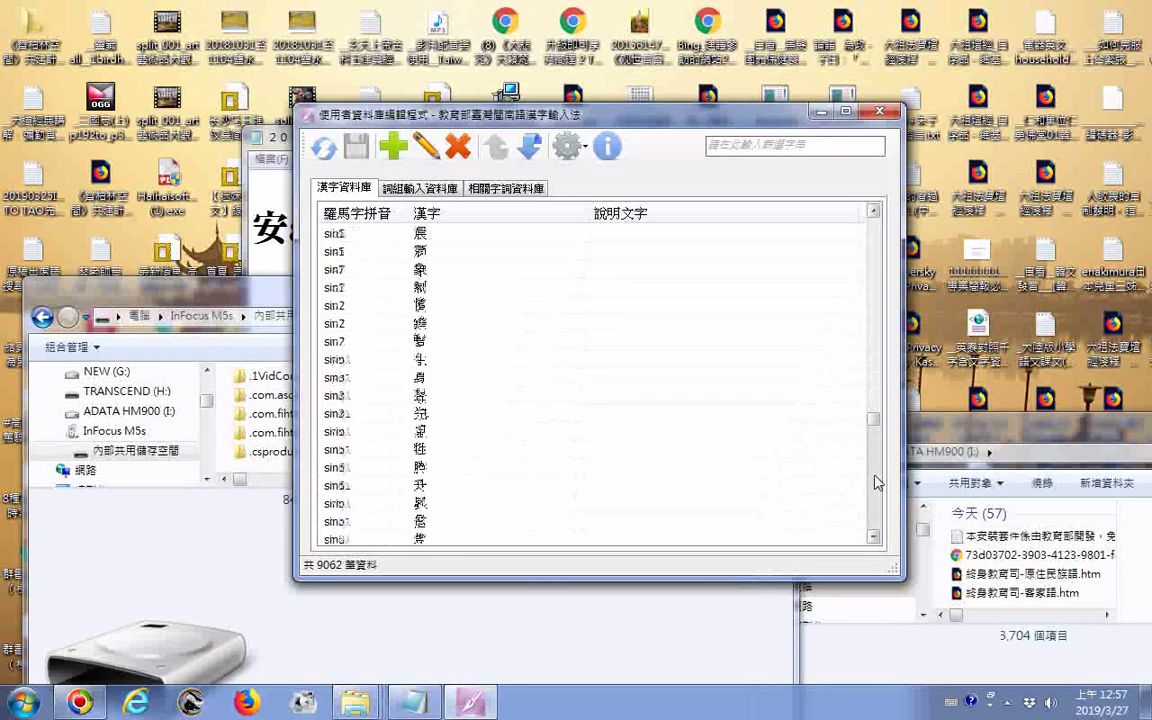
scroll(876, 481, down, 10)
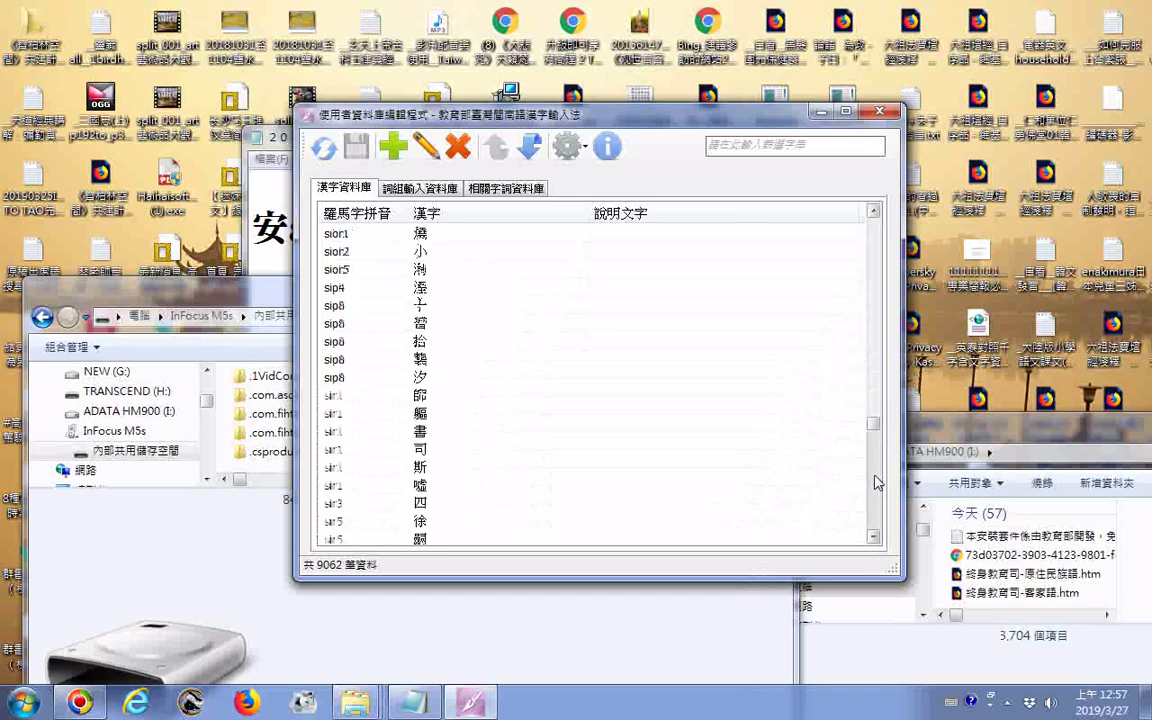
scroll(876, 481, down, 15)
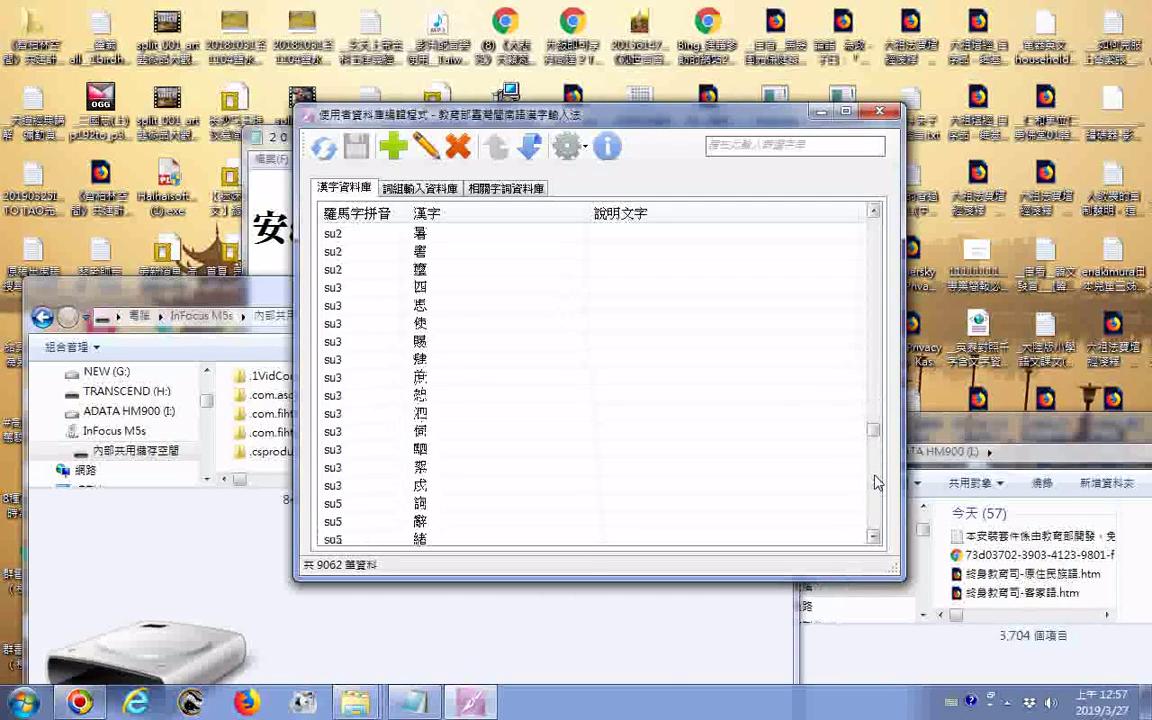
scroll(876, 481, down, 5)
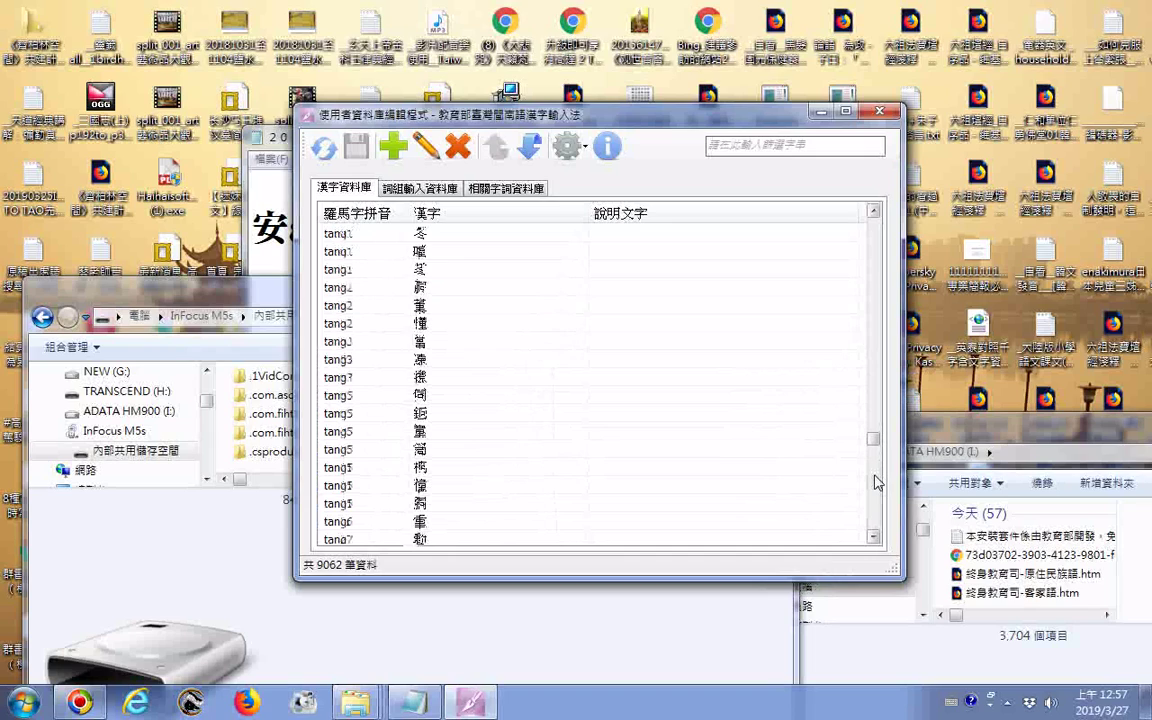
scroll(876, 481, down, 15)
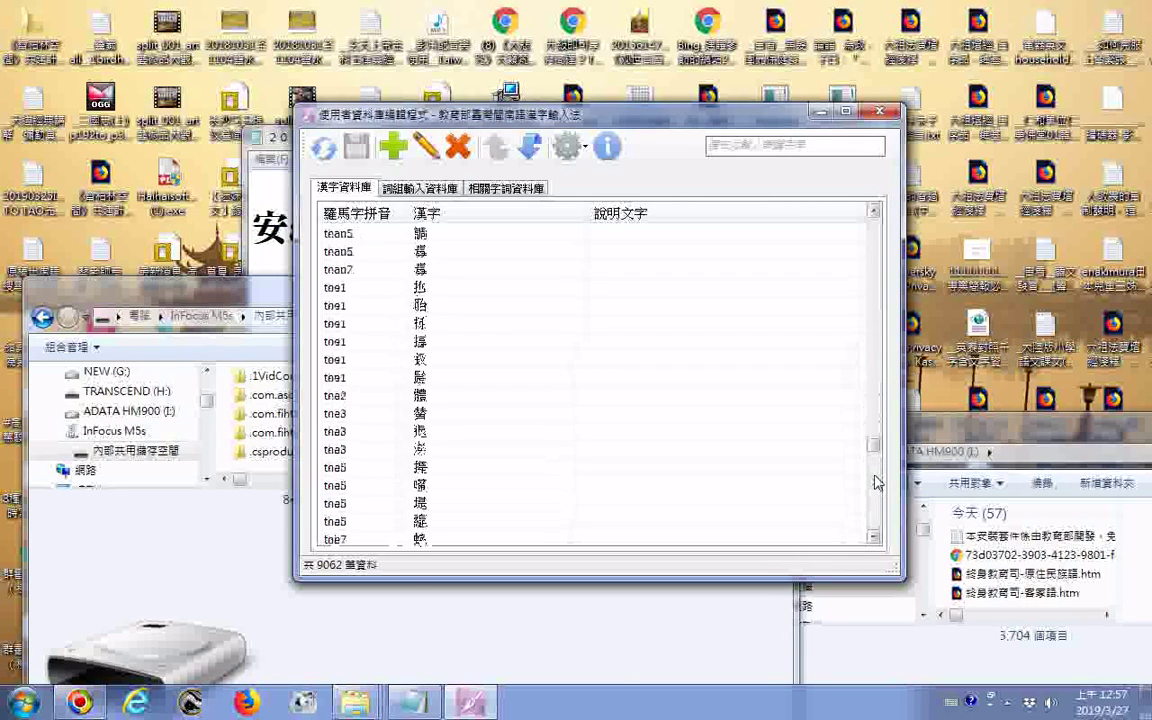
scroll(875, 480, down, 15)
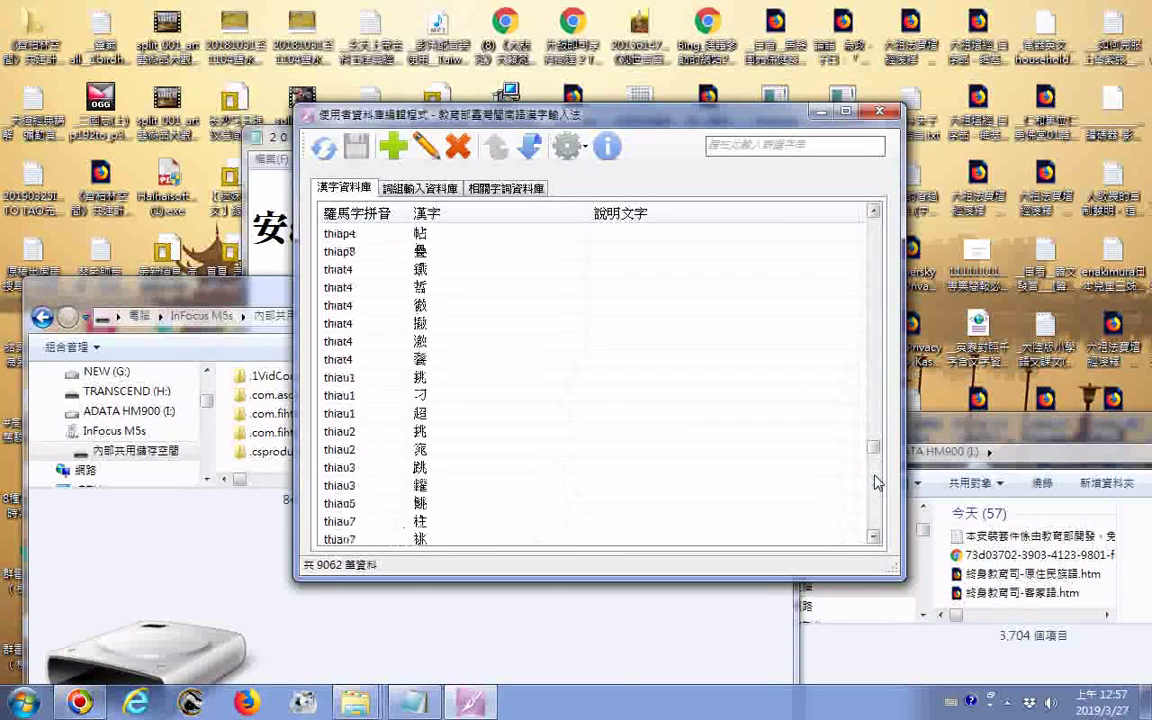
scroll(875, 482, down, 5)
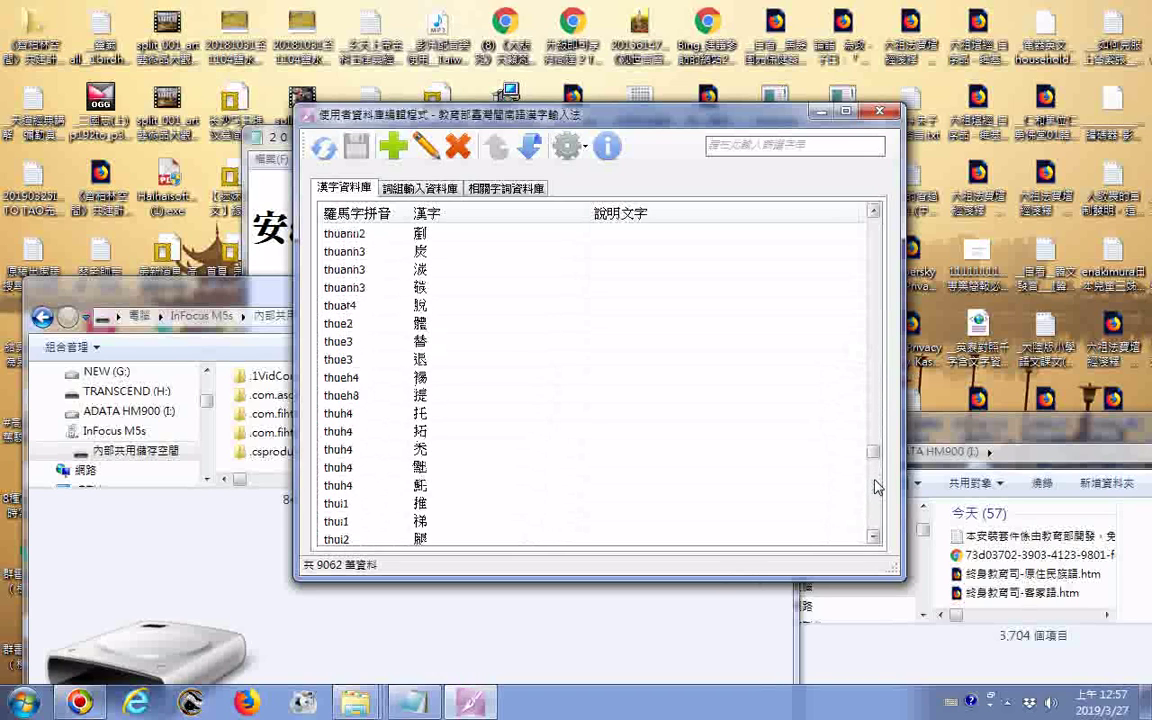
scroll(875, 490, down, 20)
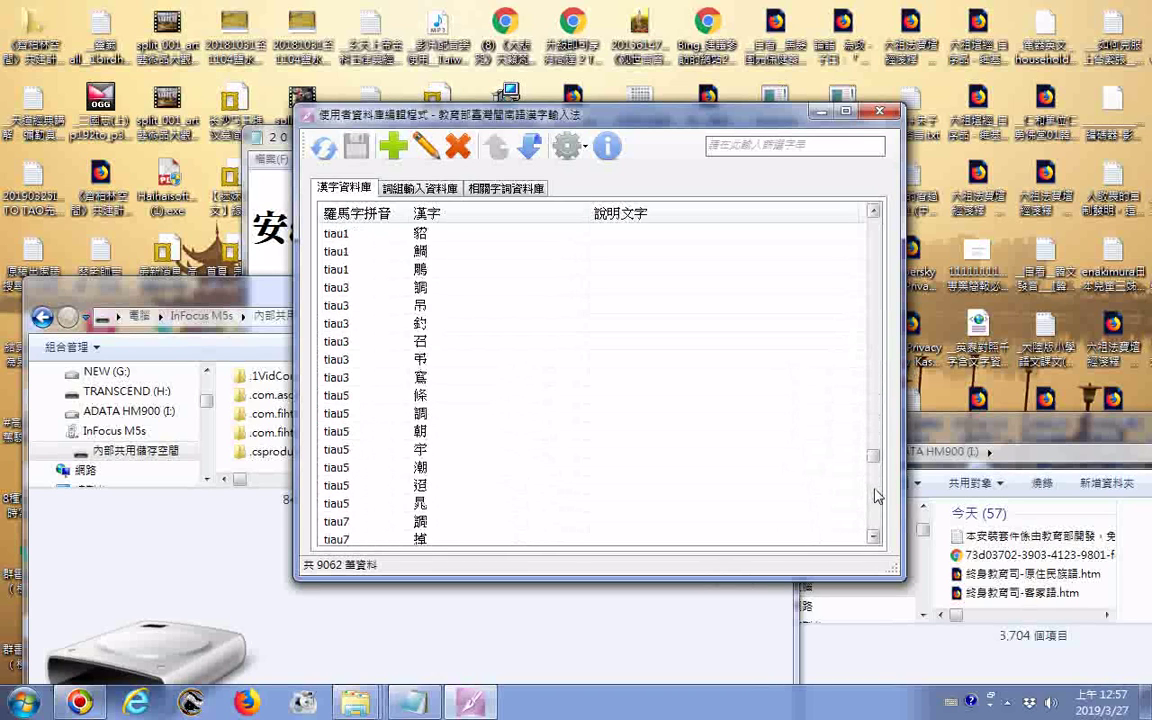
scroll(877, 495, down, 5)
scroll(875, 500, down, 15)
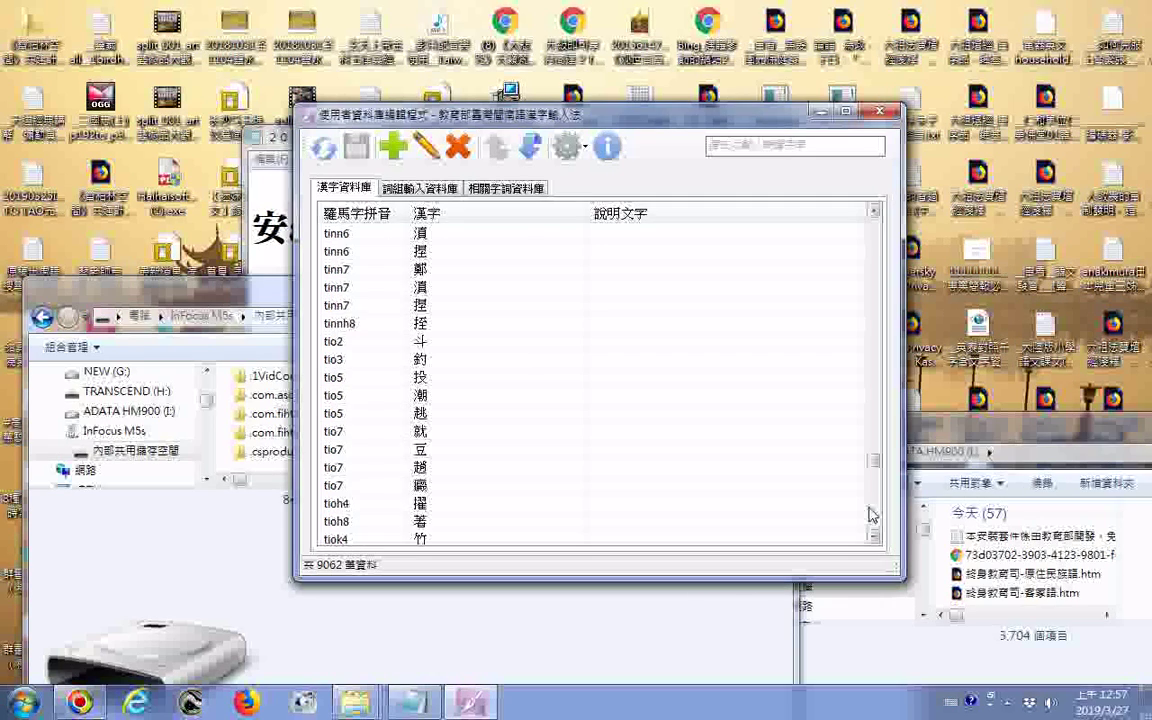
scroll(870, 508, down, 5)
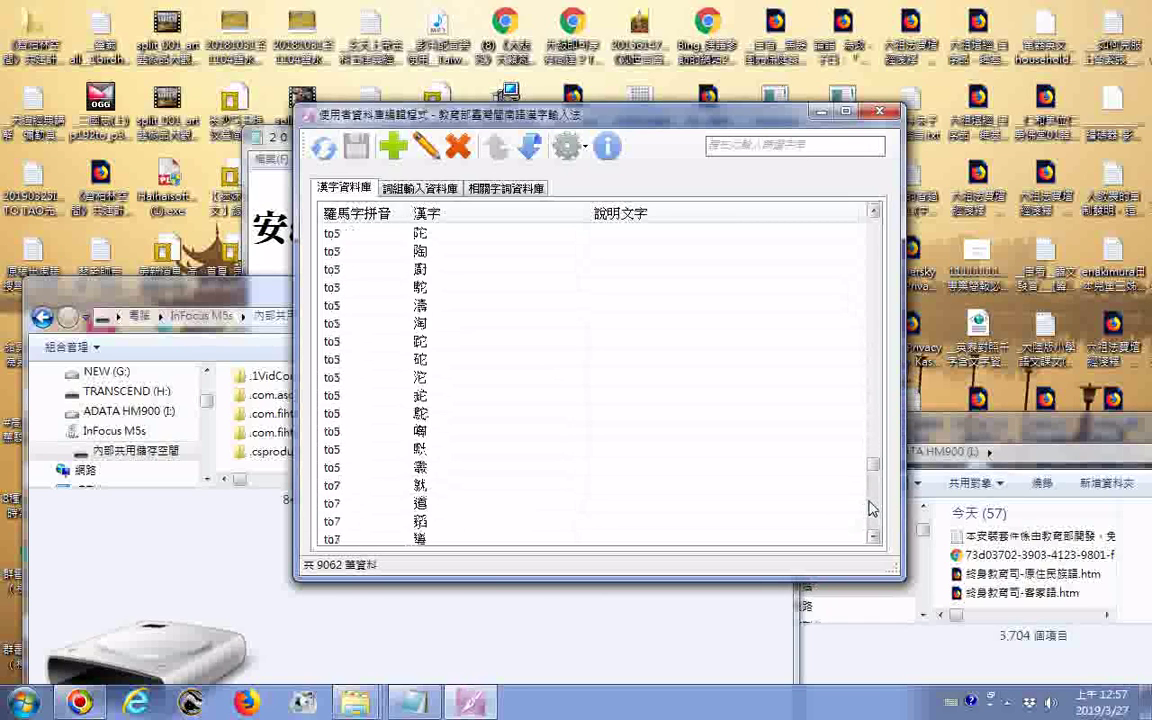
scroll(870, 508, down, 20)
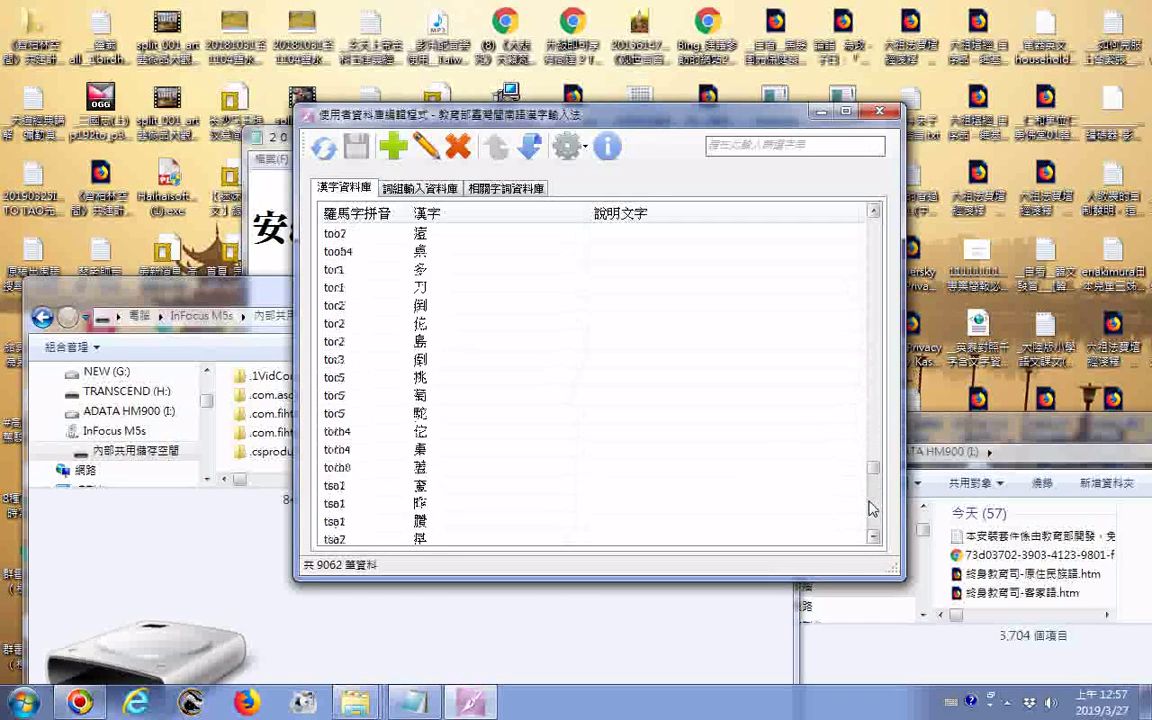
scroll(870, 508, down, 20)
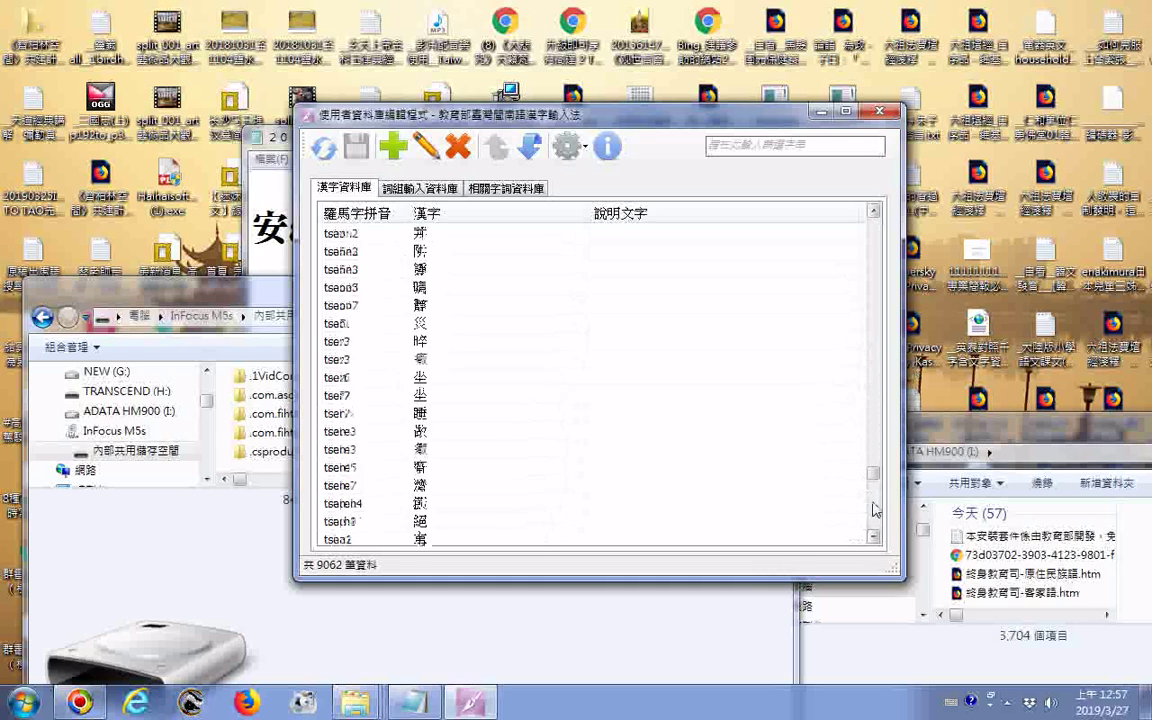
scroll(872, 508, down, 15)
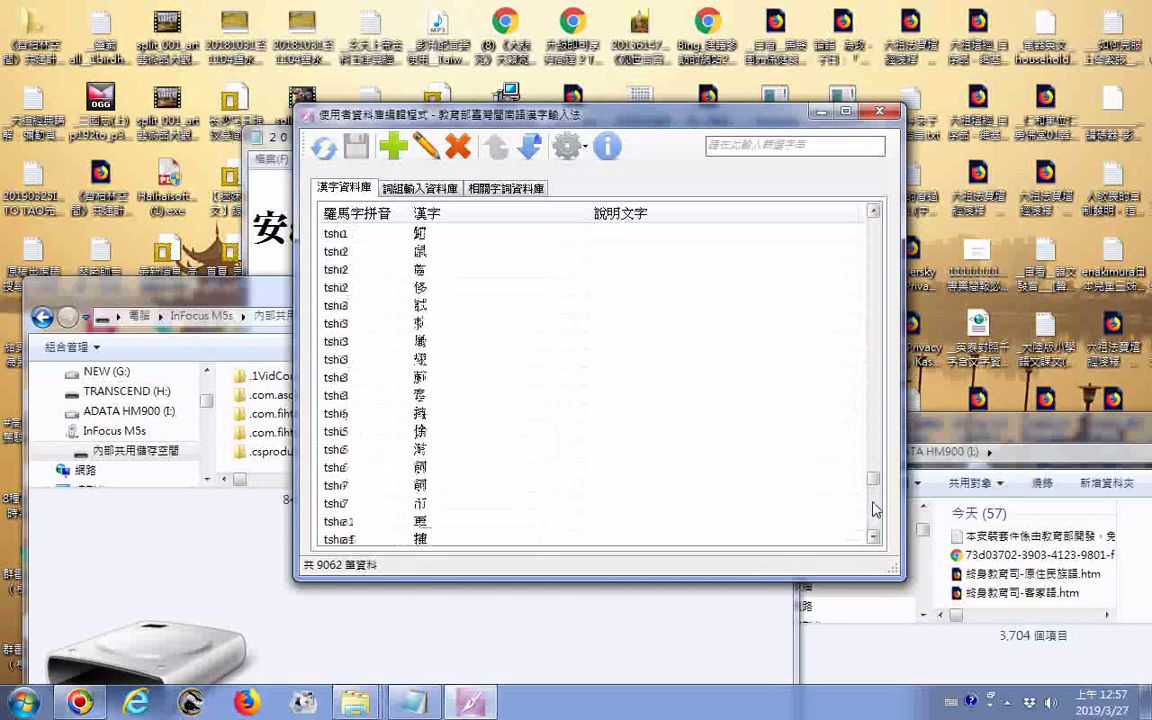
scroll(872, 508, down, 20)
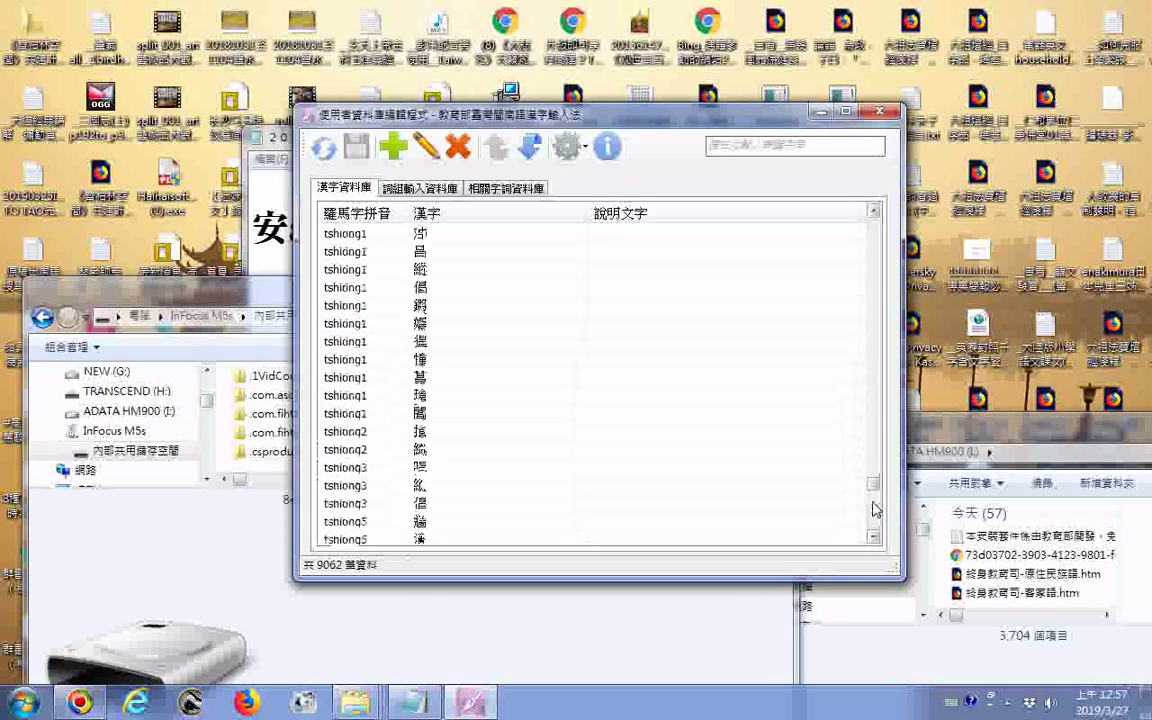
scroll(872, 508, down, 10)
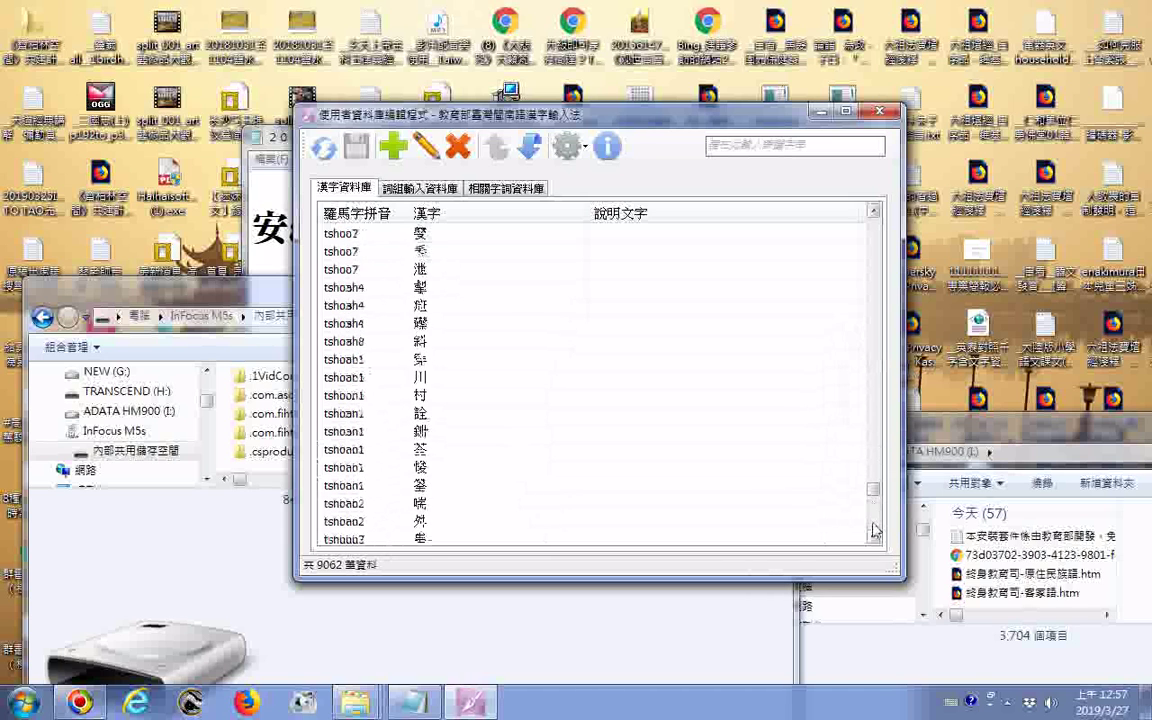
scroll(873, 530, down, 5)
scroll(873, 530, down, 20)
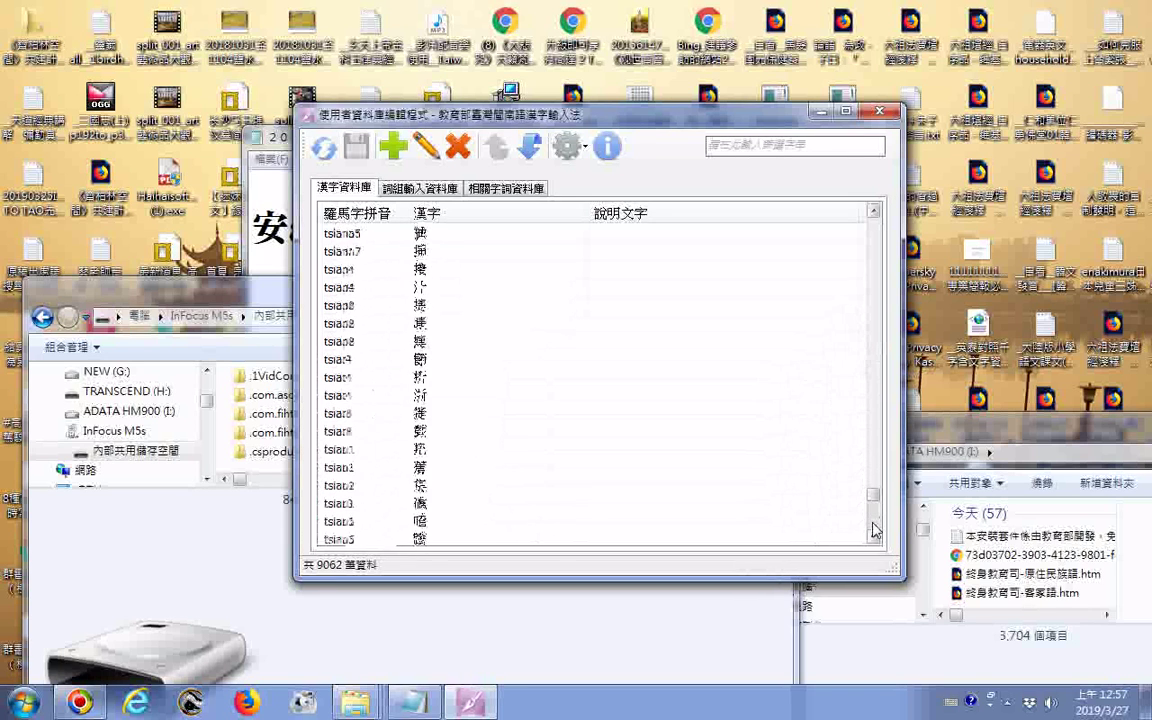
scroll(873, 530, down, 15)
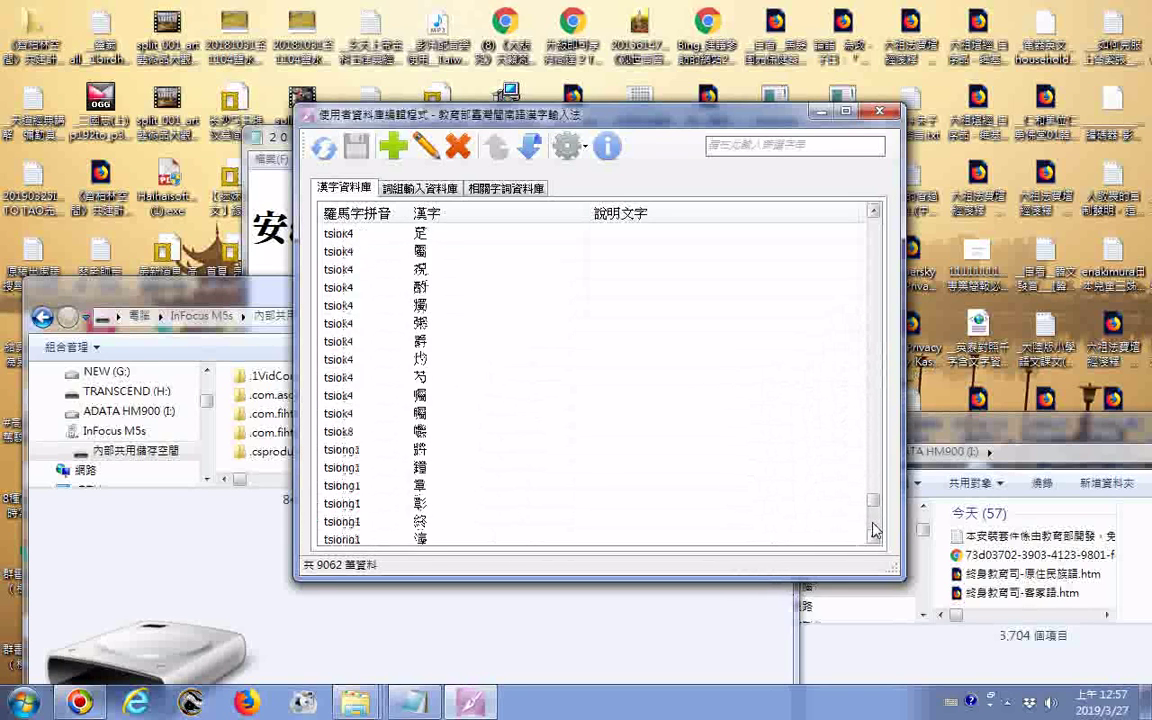
scroll(873, 530, down, 20)
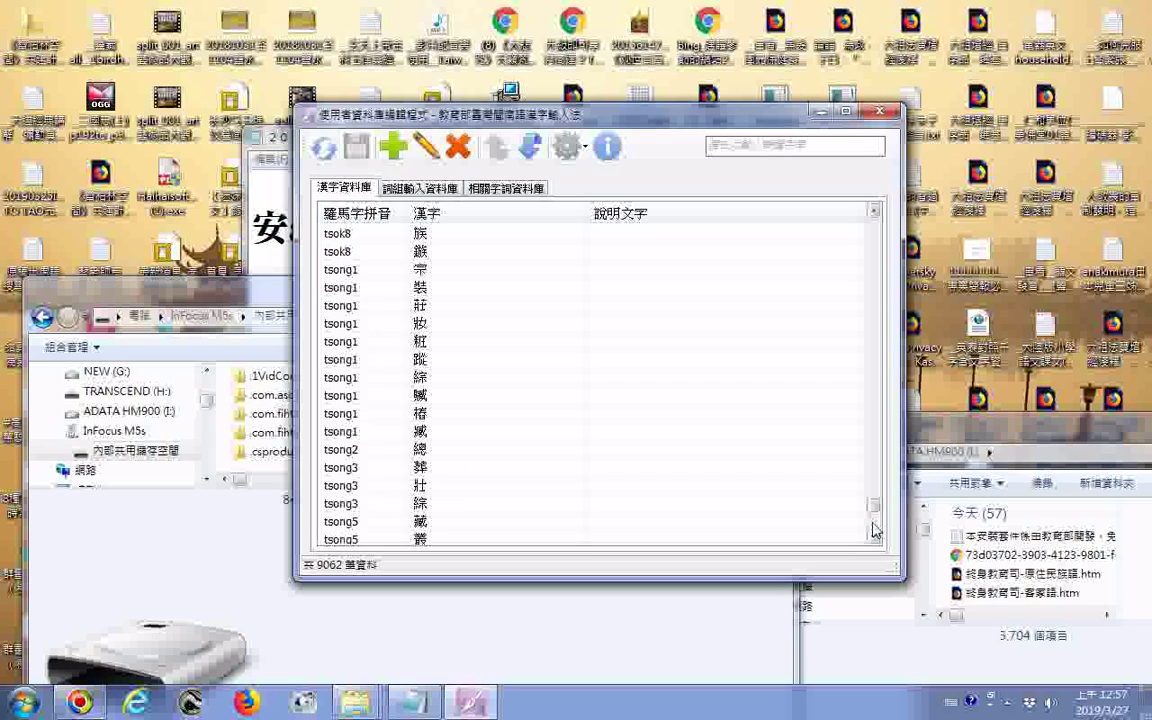
scroll(873, 530, down, 15)
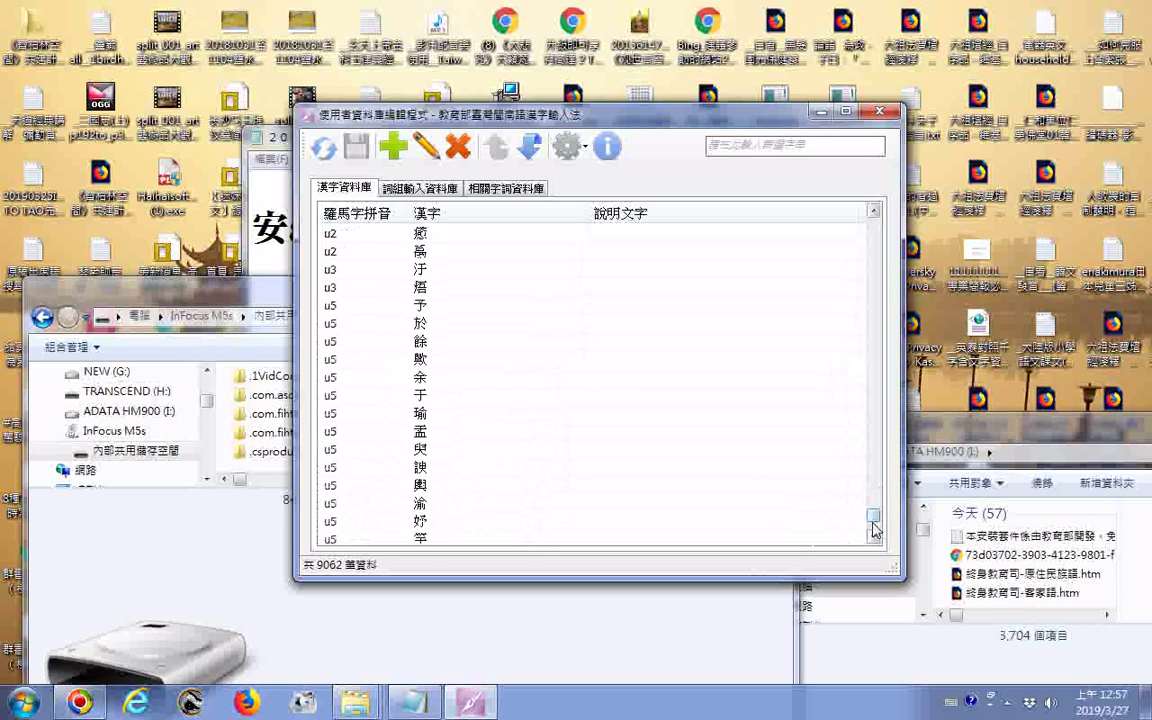
scroll(873, 530, down, 10)
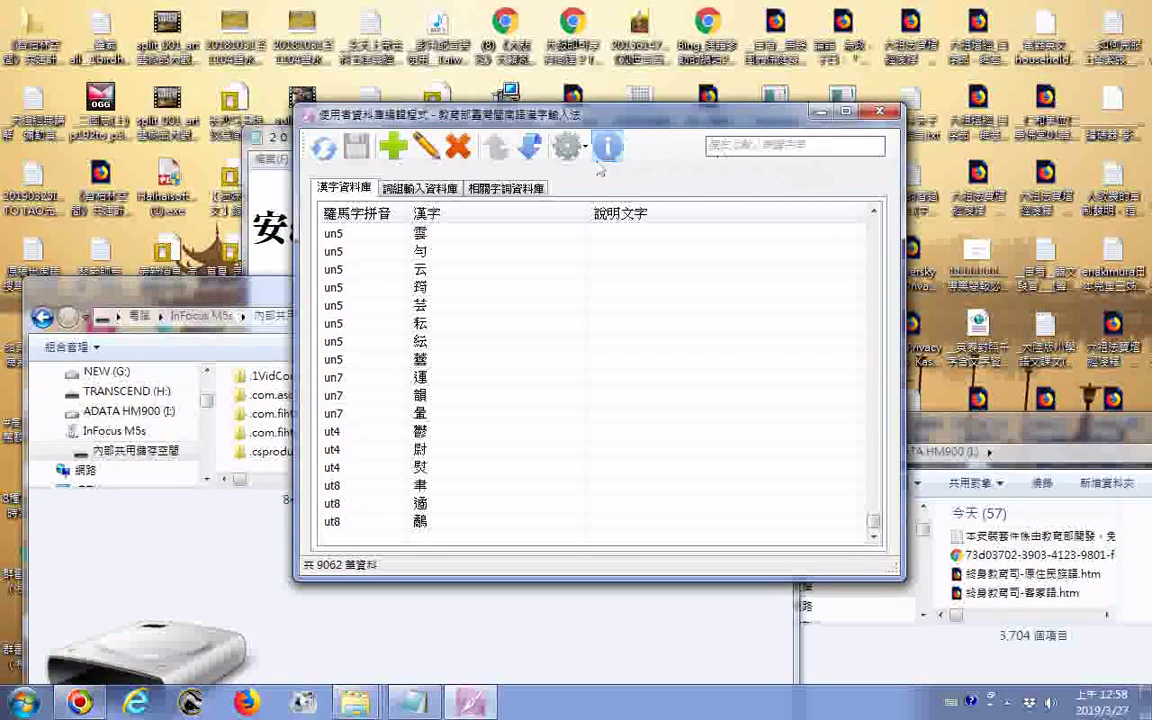
Step: Highlight the un5 entry for 雲 and the un5 entry directly below it in turn to compare same-spelling characters
click(424, 236)
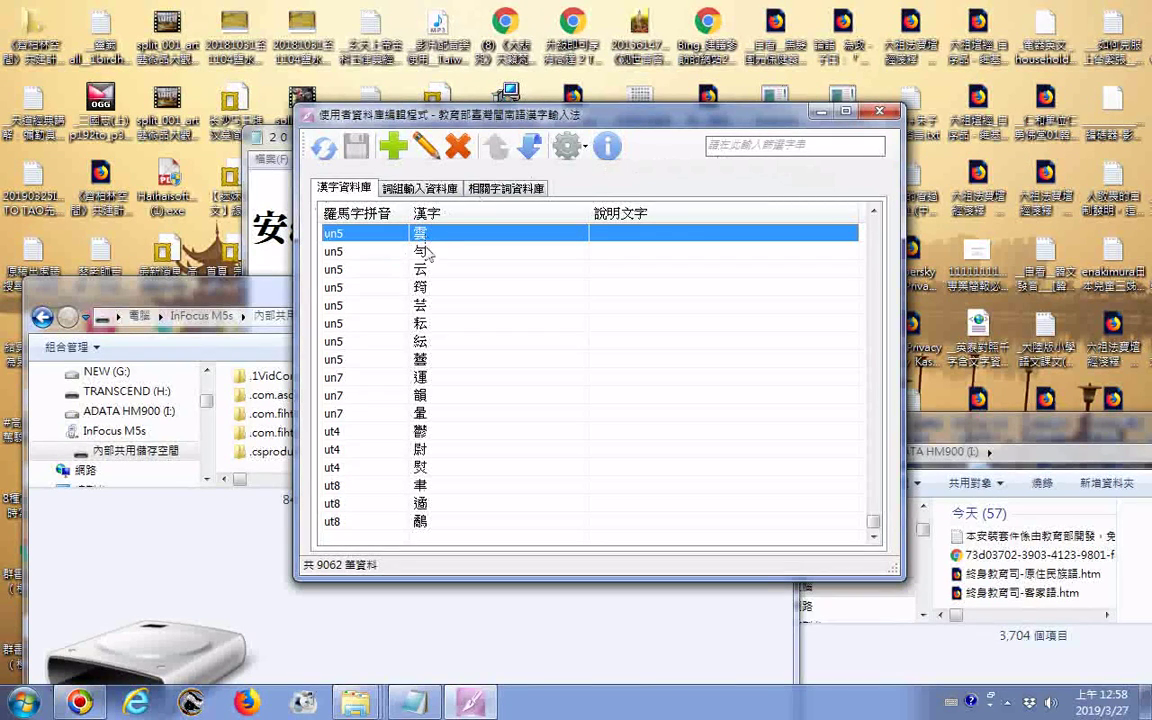
click(425, 250)
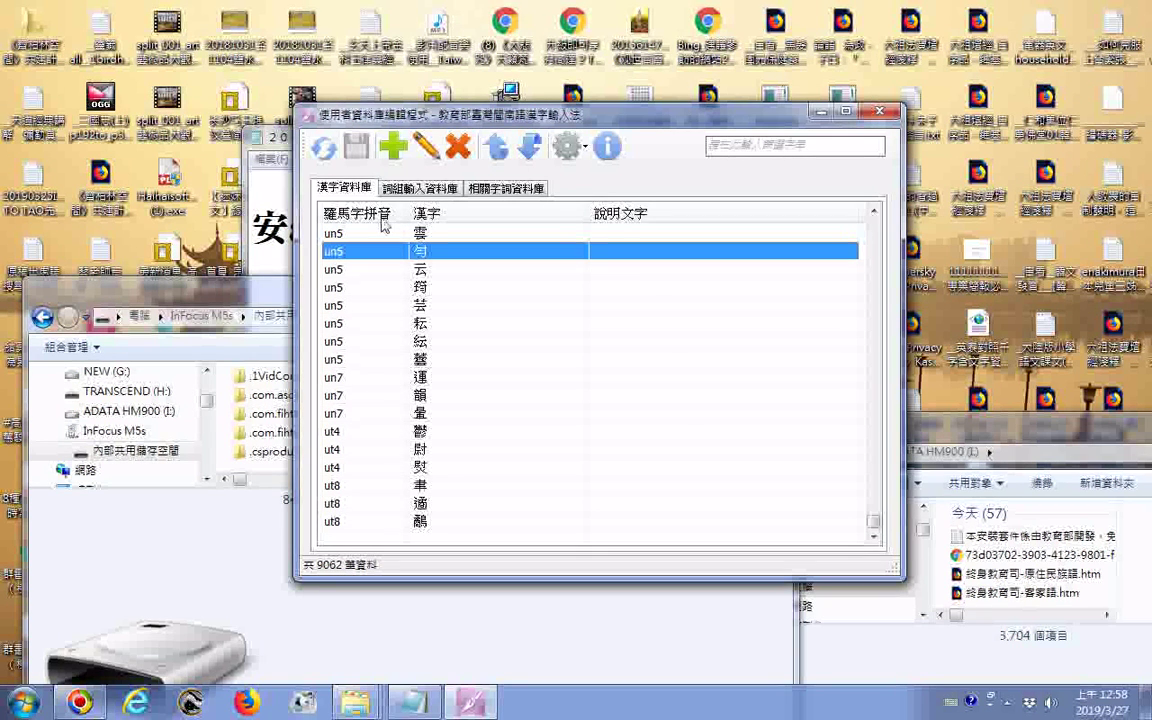
click(419, 235)
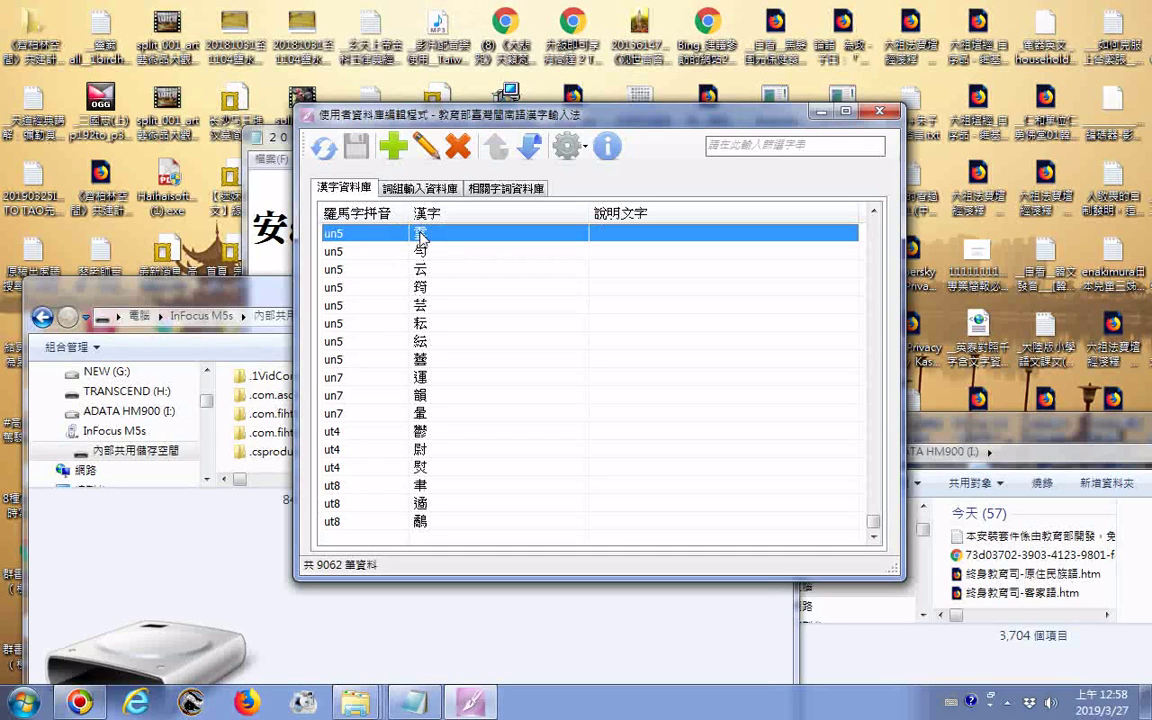
click(419, 252)
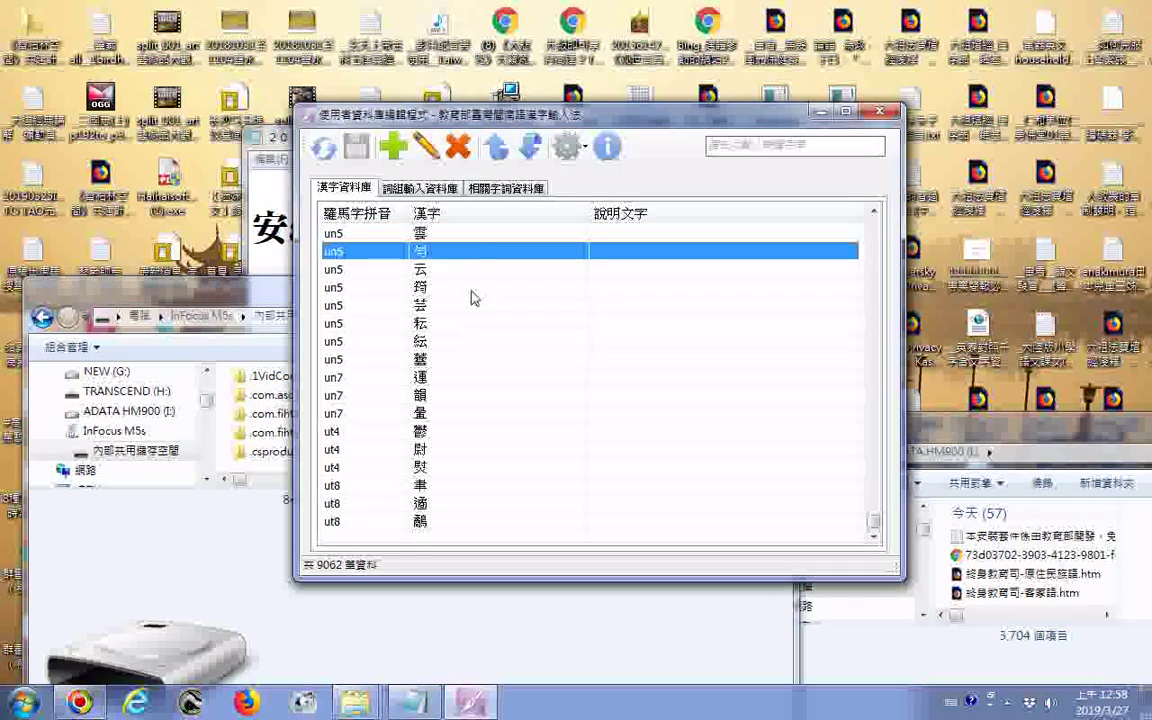
Step: View the phrase entries in 詞組輸入資料庫 and the related-word entries in 相關字詞資料庫
click(433, 193)
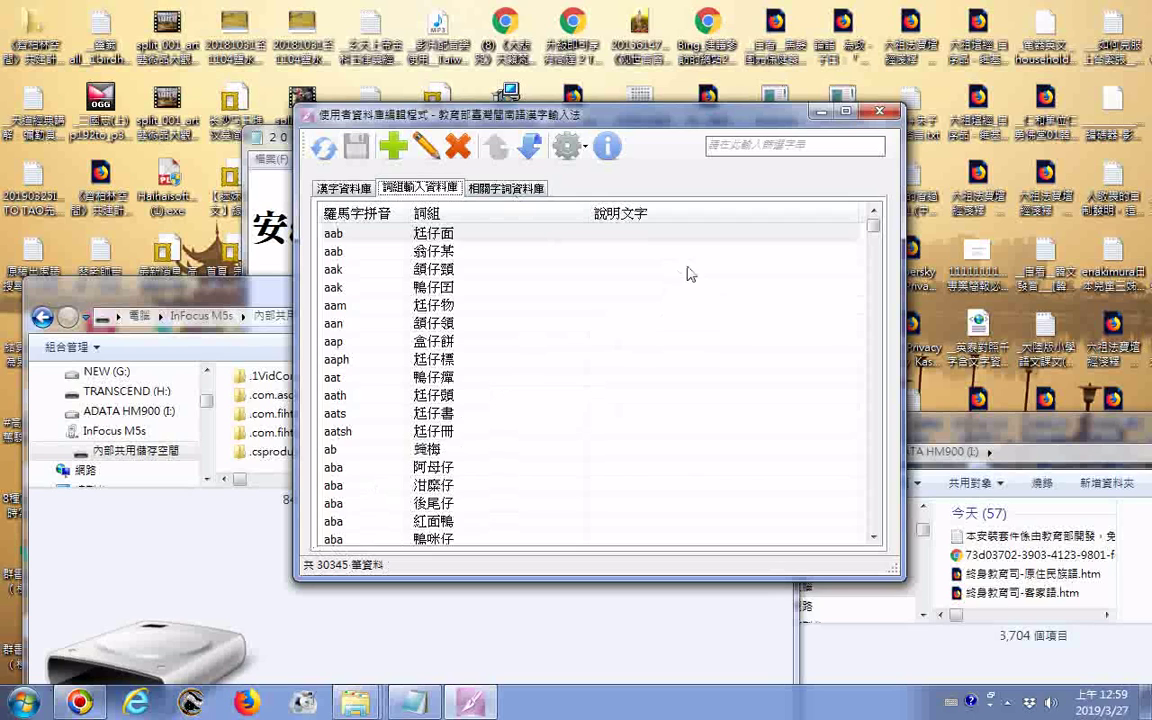
click(508, 188)
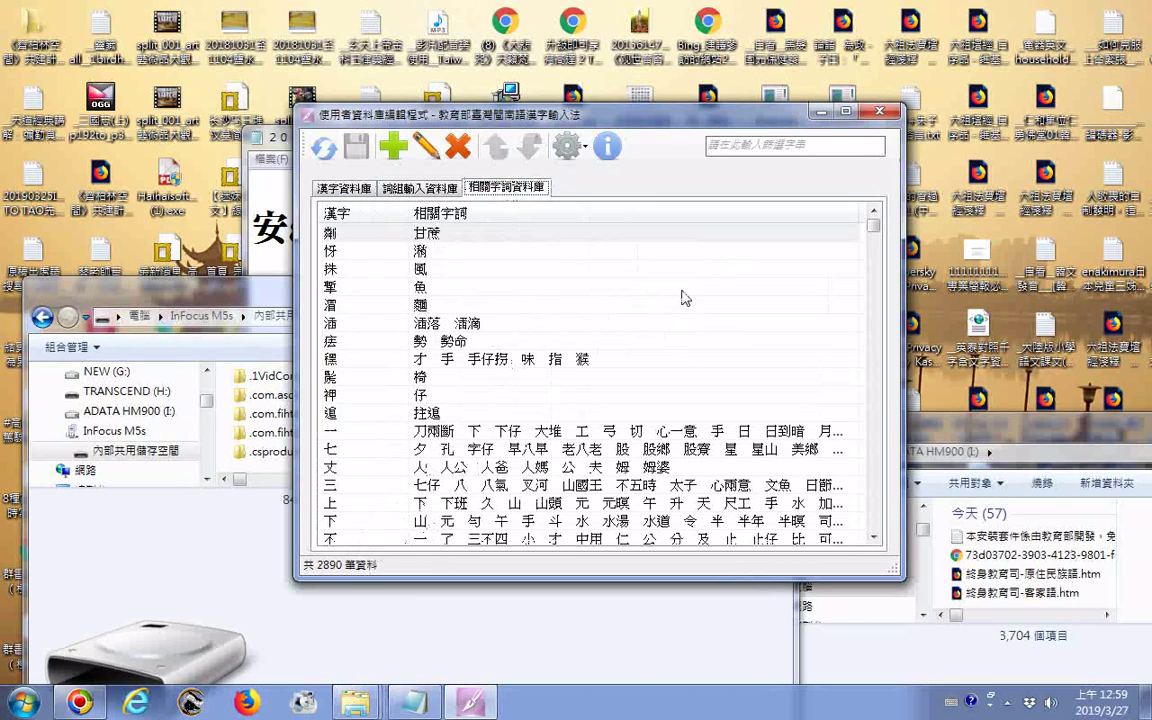
click(875, 256)
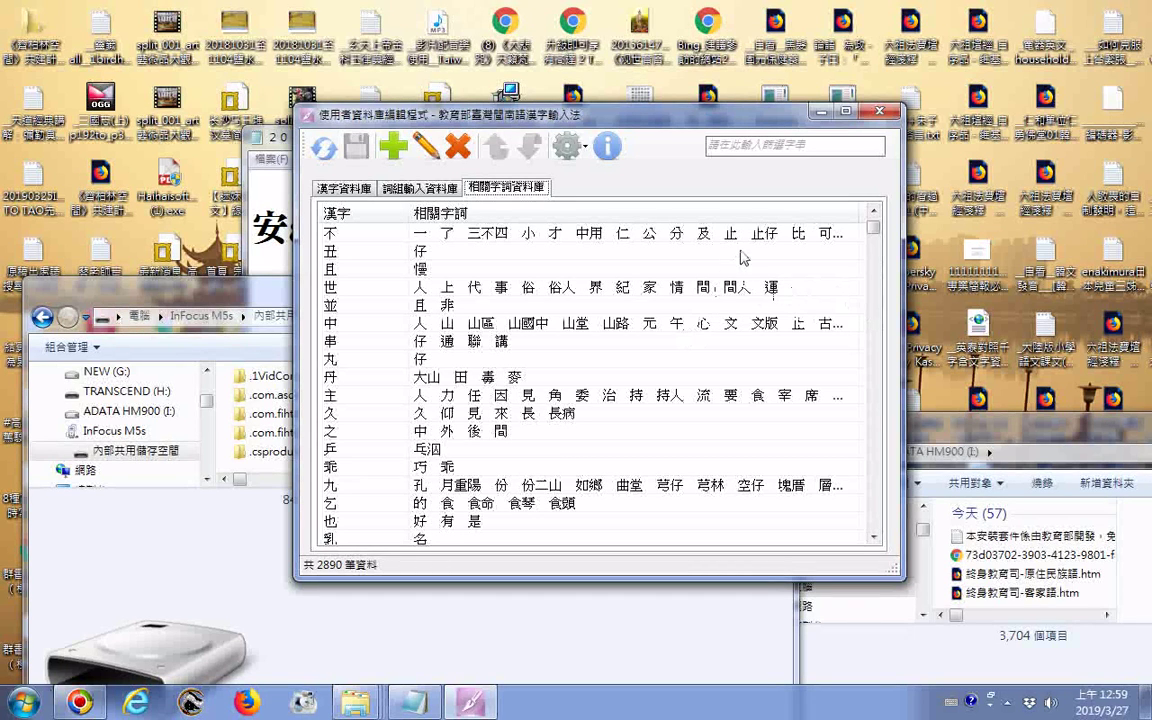
Step: Export the user database tables as an xls file named tables-20190327閩南語.xls in the 文件 library
click(568, 148)
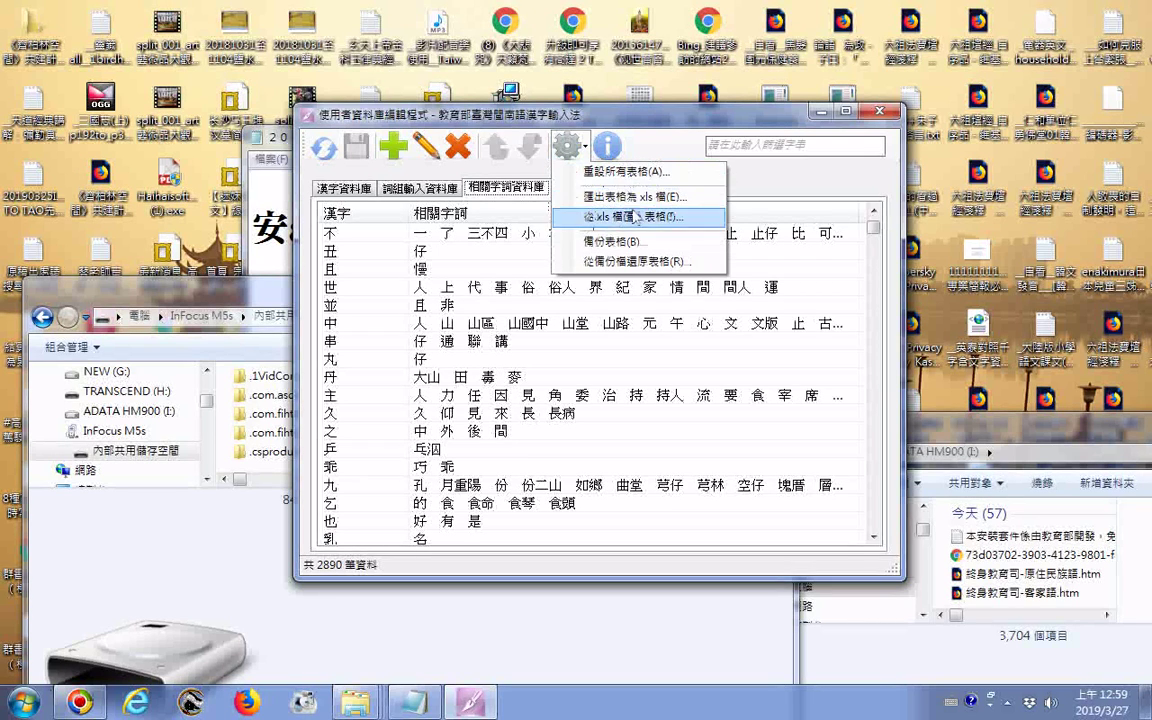
click(672, 199)
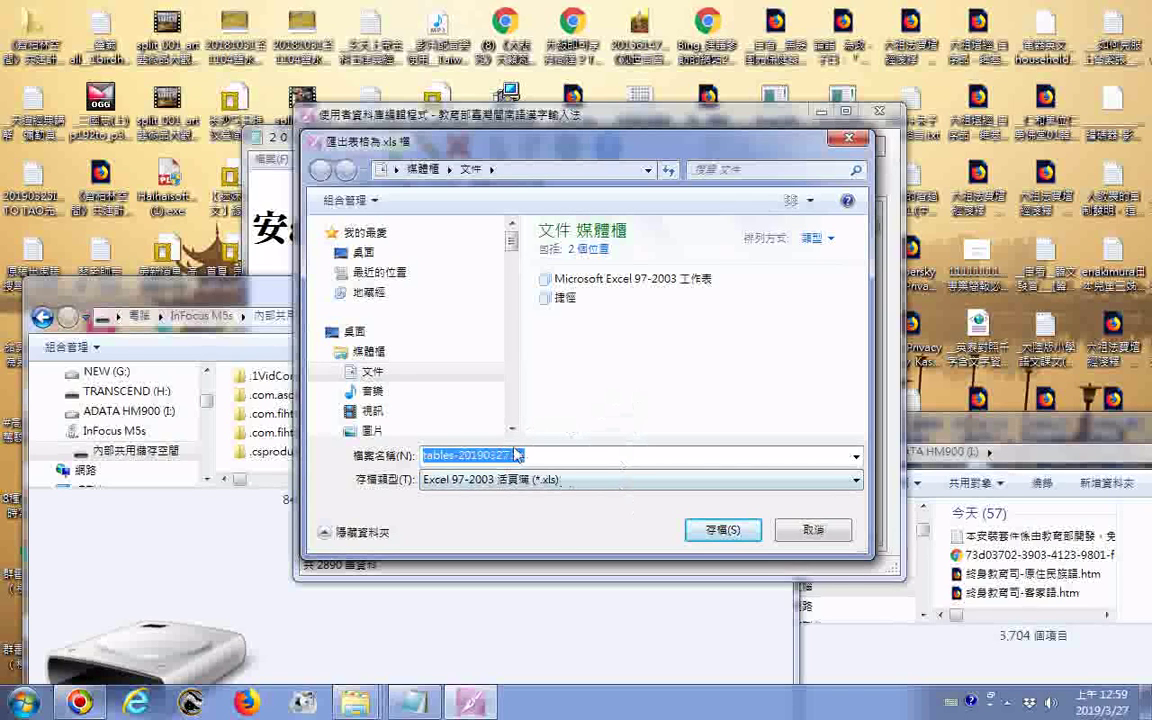
click(510, 456)
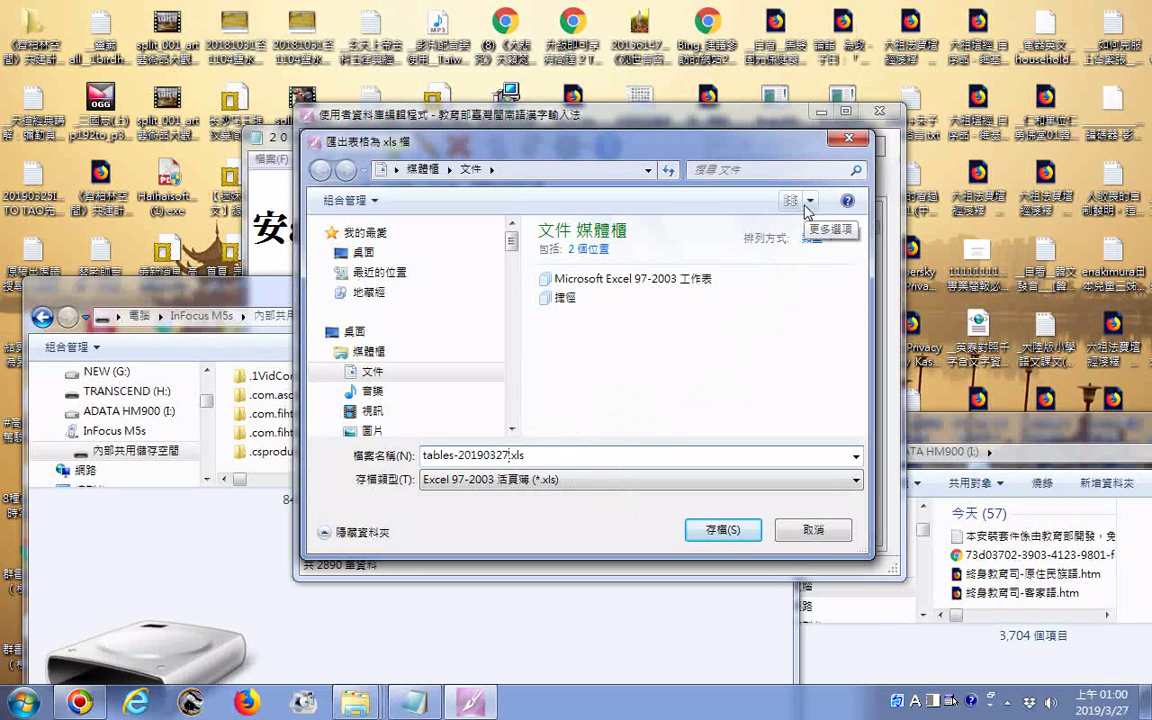
key(shift)
text(rul4)
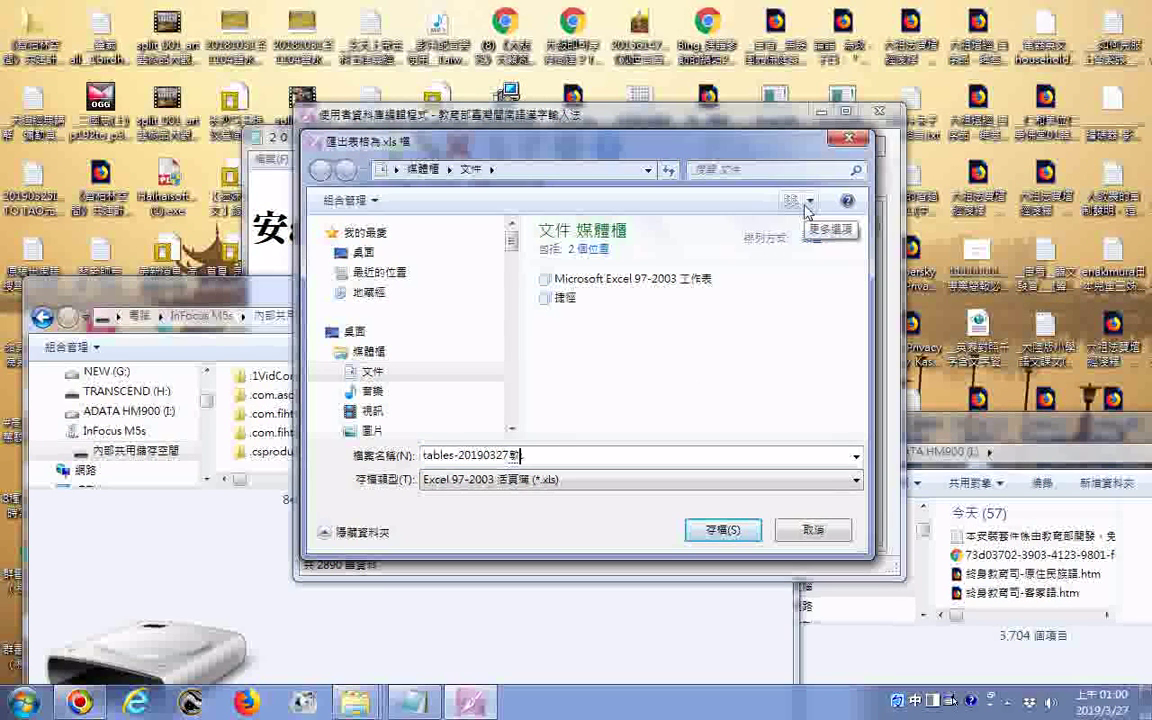
text(4)
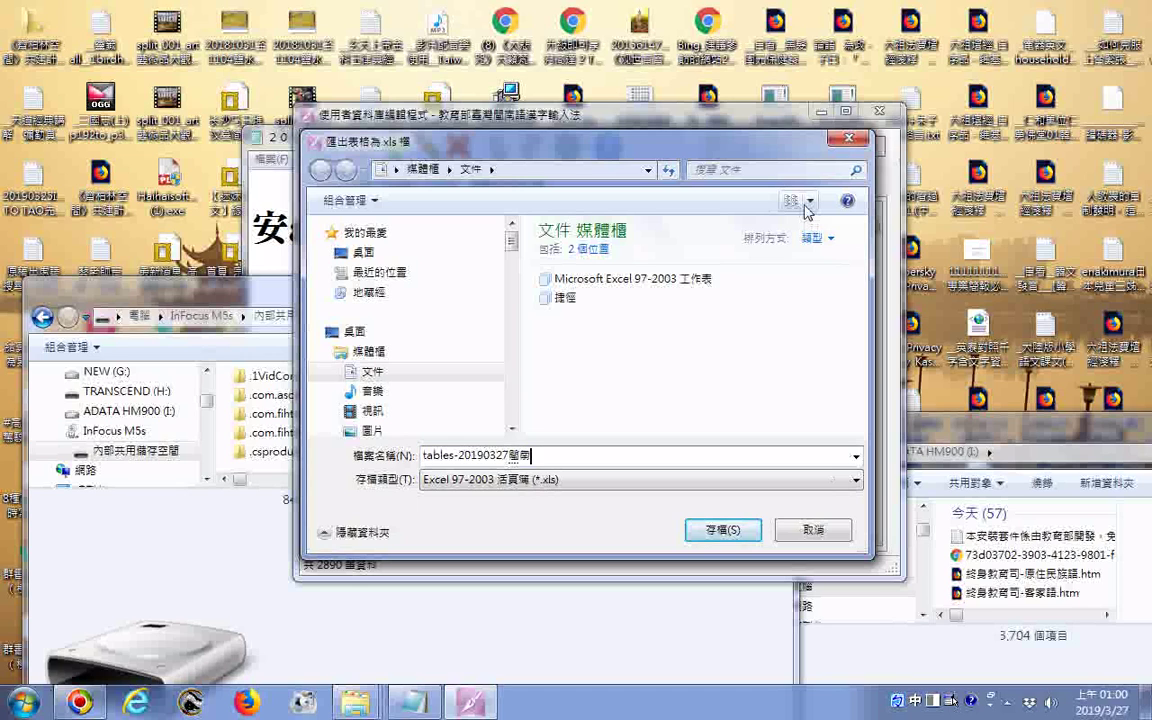
text(3)
key(Return)
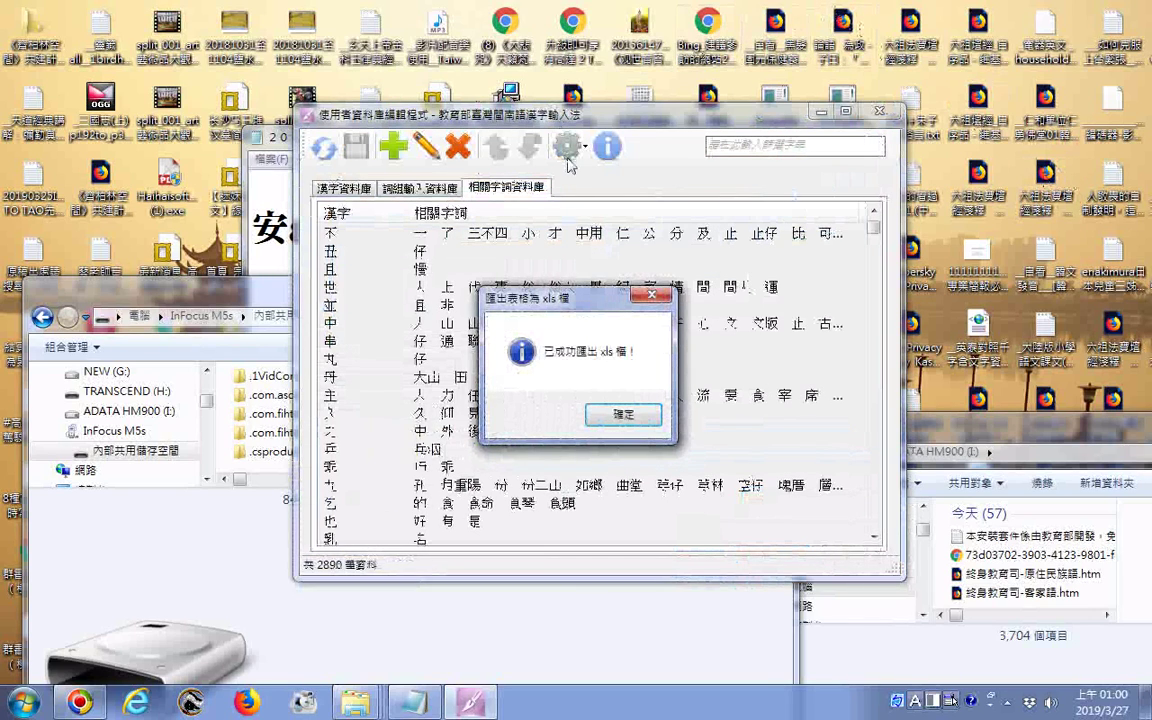
key(Return)
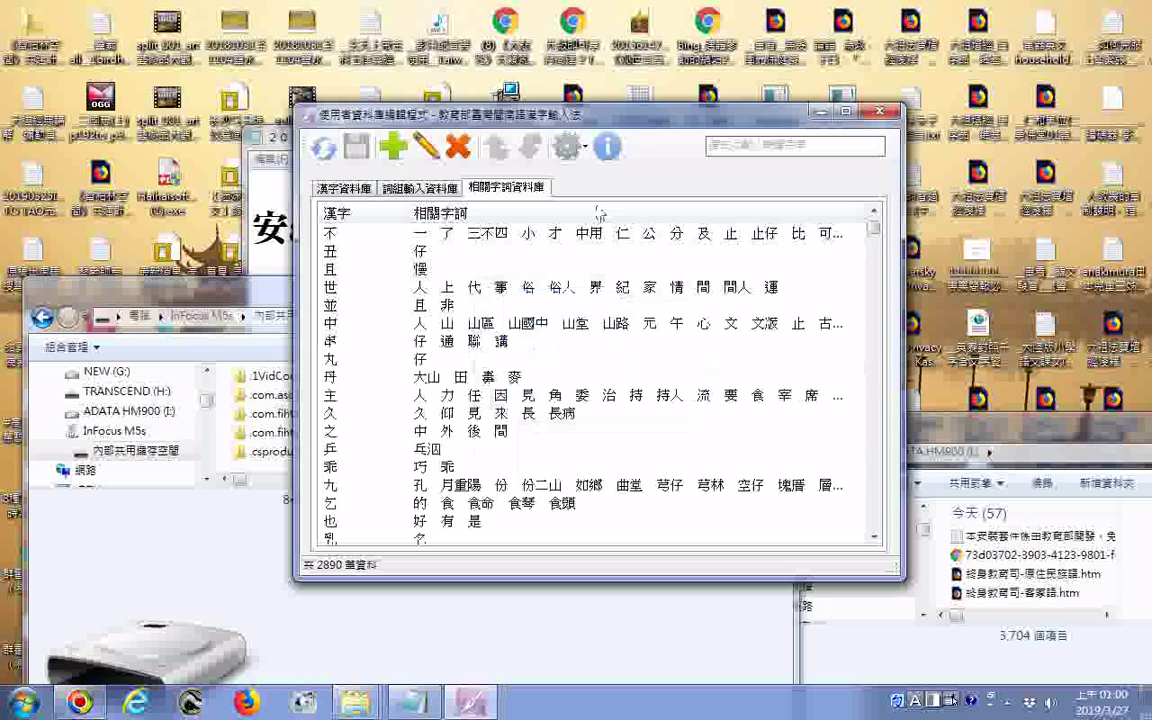
Step: Reopen the dialog for exporting tables to xls and arrange the 文件 library by 修改日期 to locate the exported file
click(566, 150)
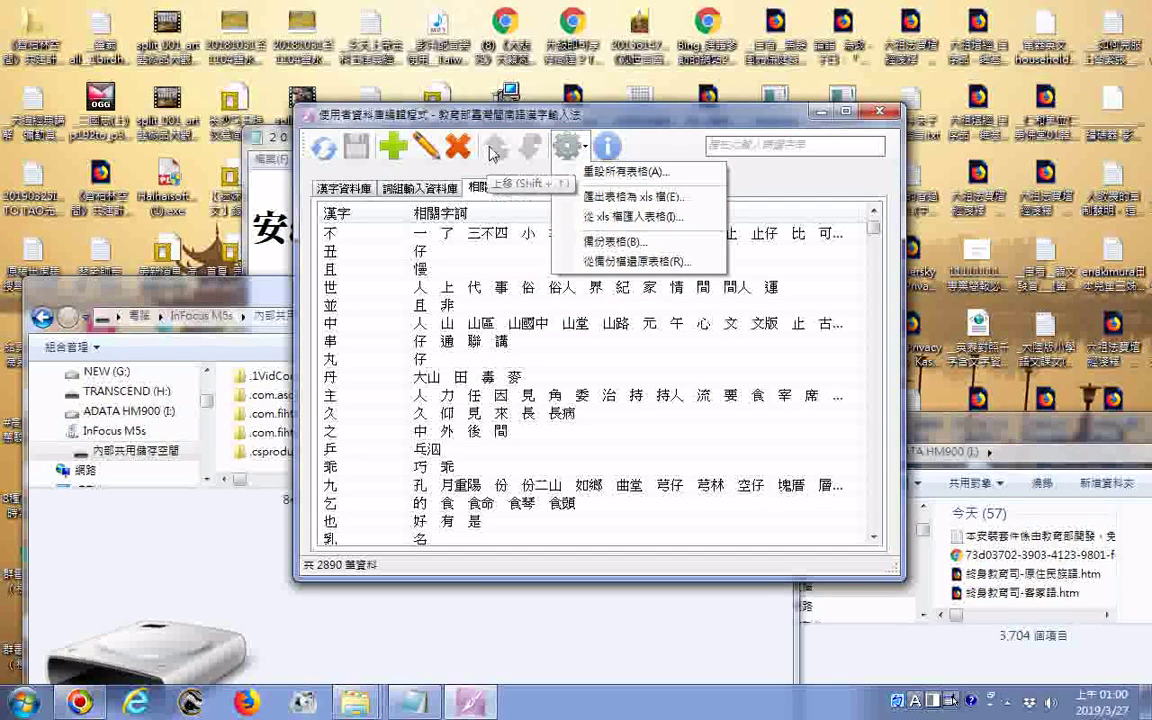
click(460, 150)
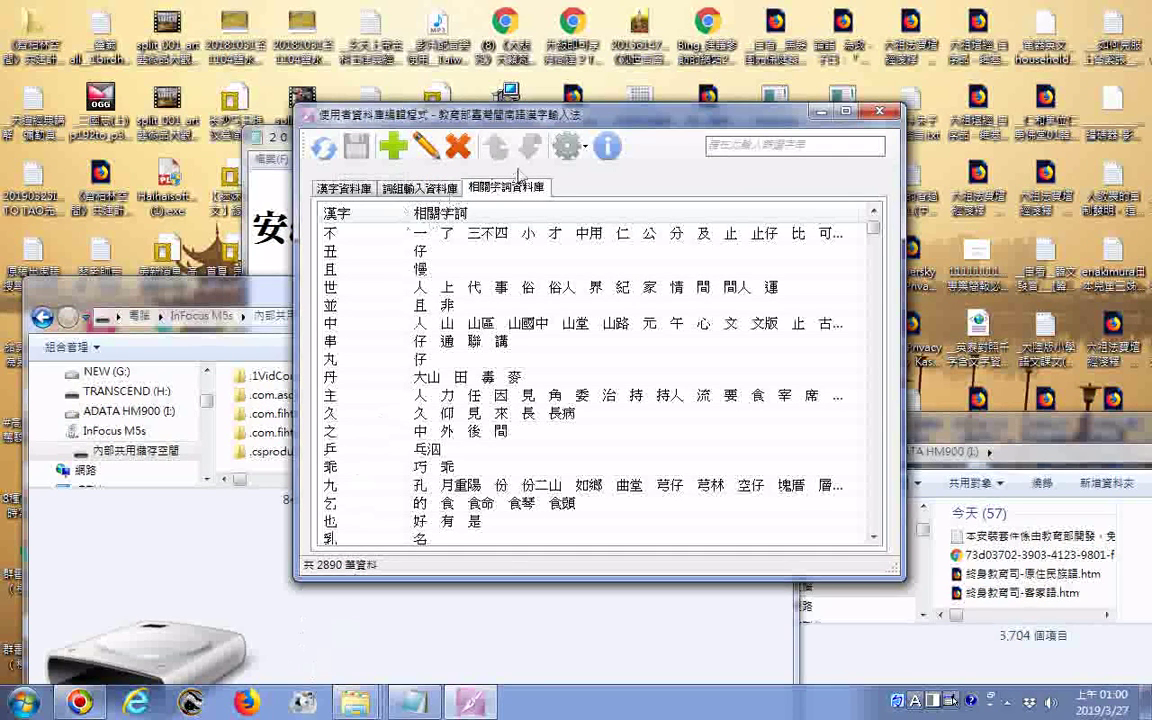
click(568, 147)
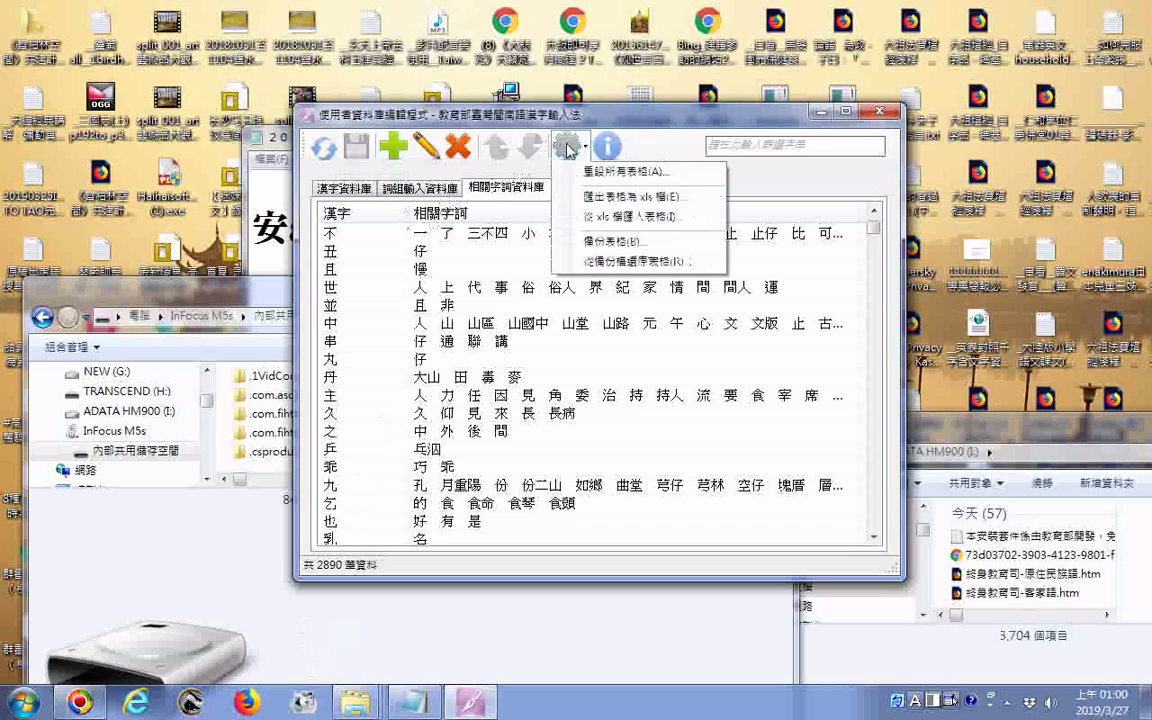
click(629, 197)
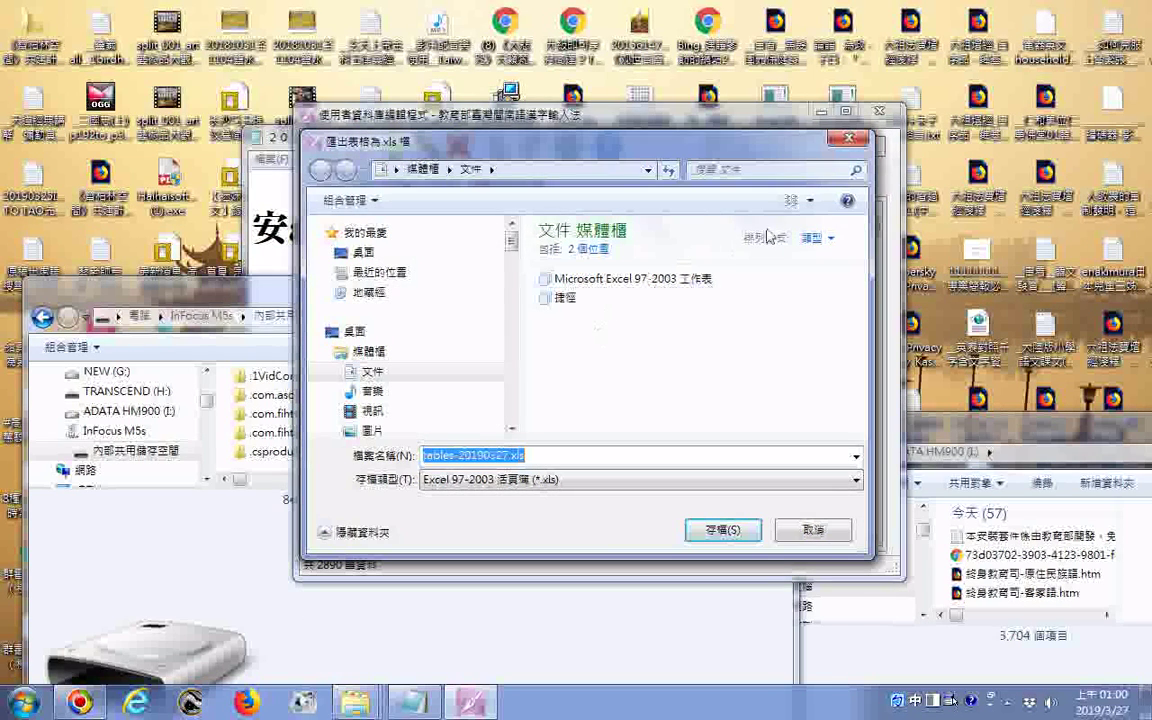
click(830, 240)
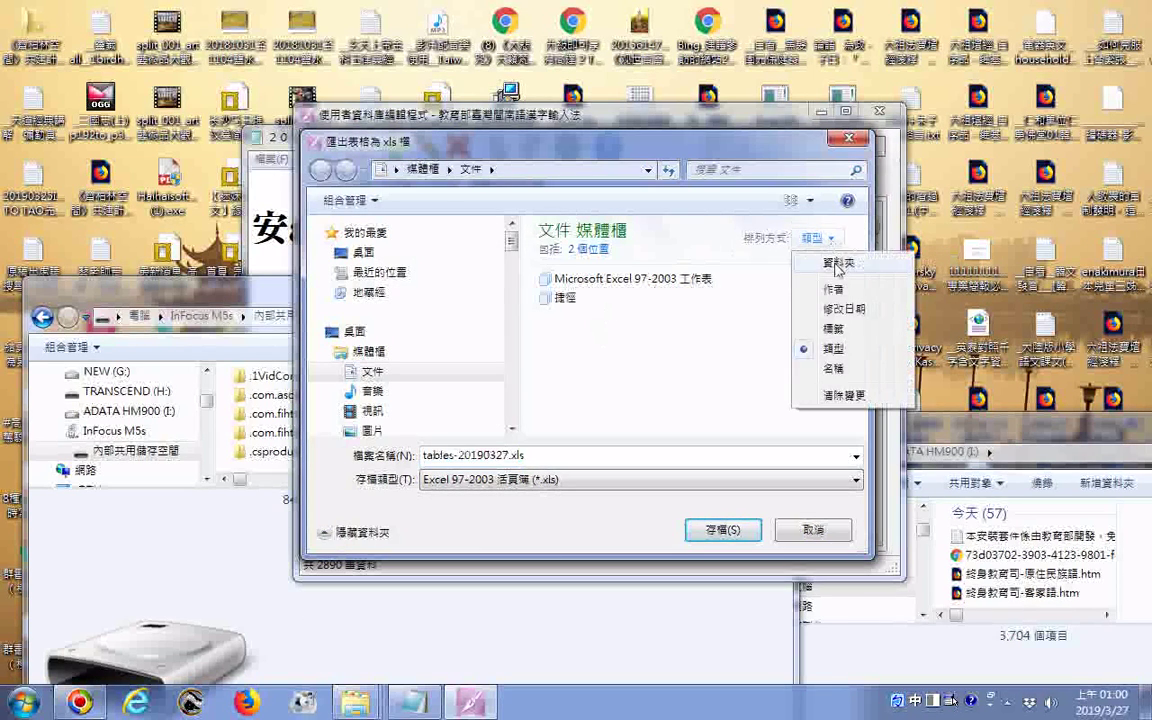
click(826, 261)
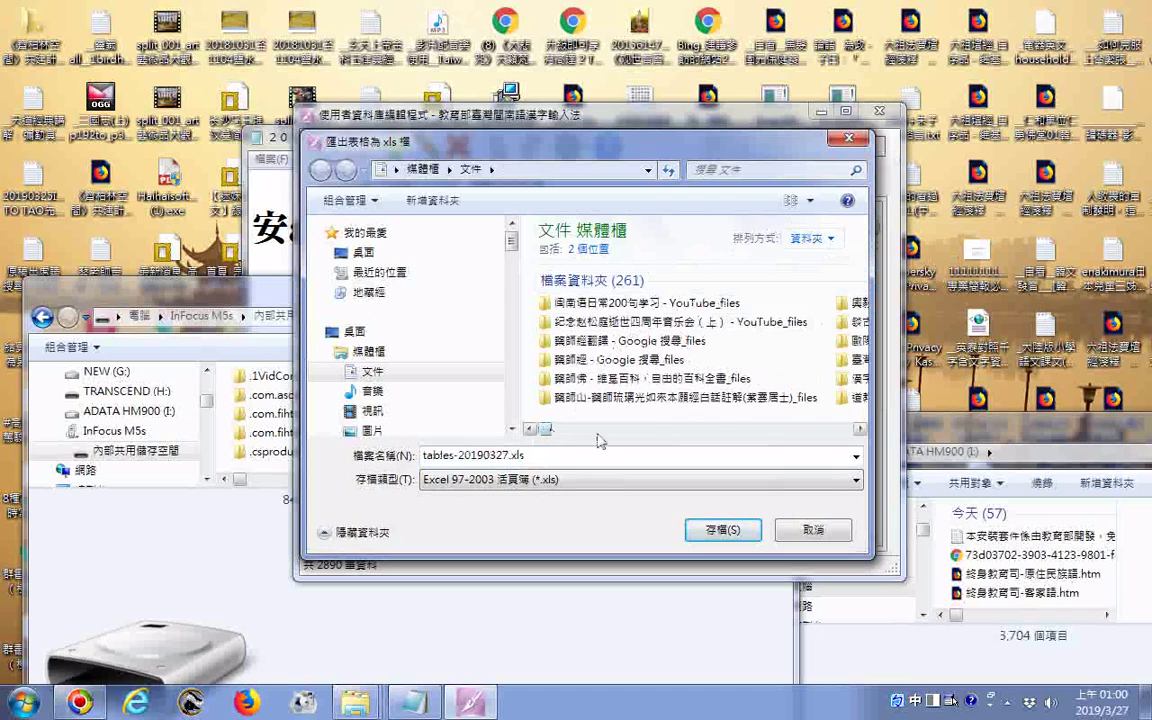
mouse_move(545, 430)
mouse_down()
mouse_move(815, 450)
mouse_move(755, 460)
mouse_move(548, 431)
mouse_up()
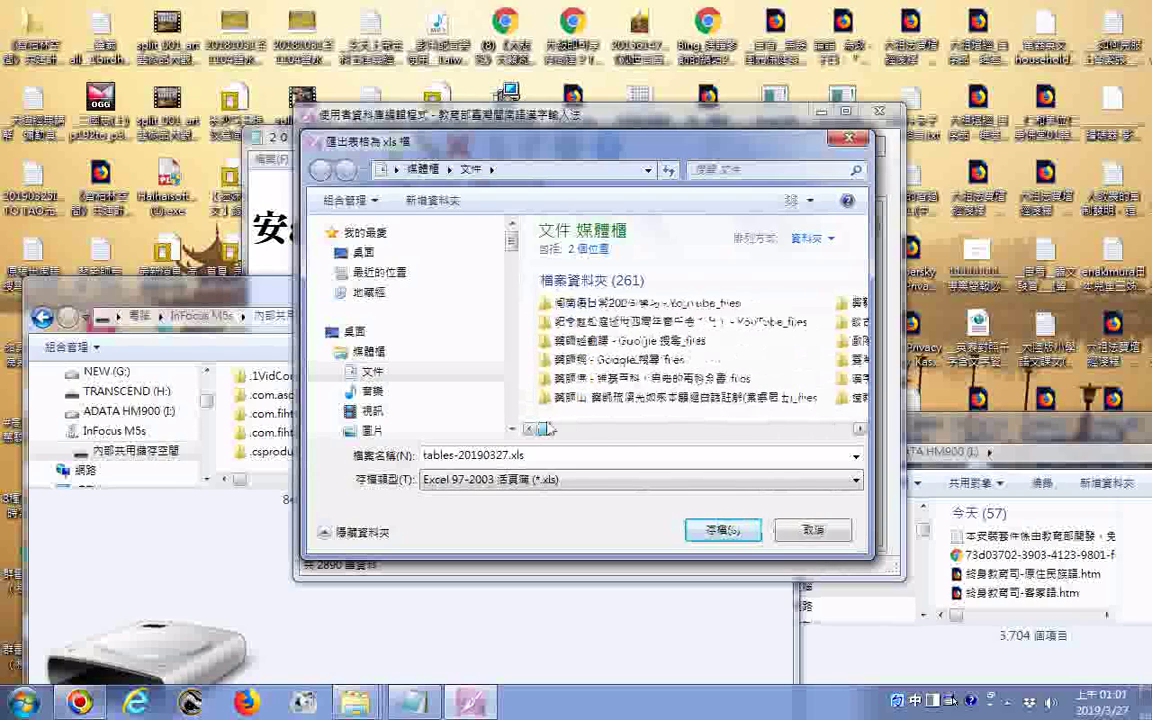
click(832, 240)
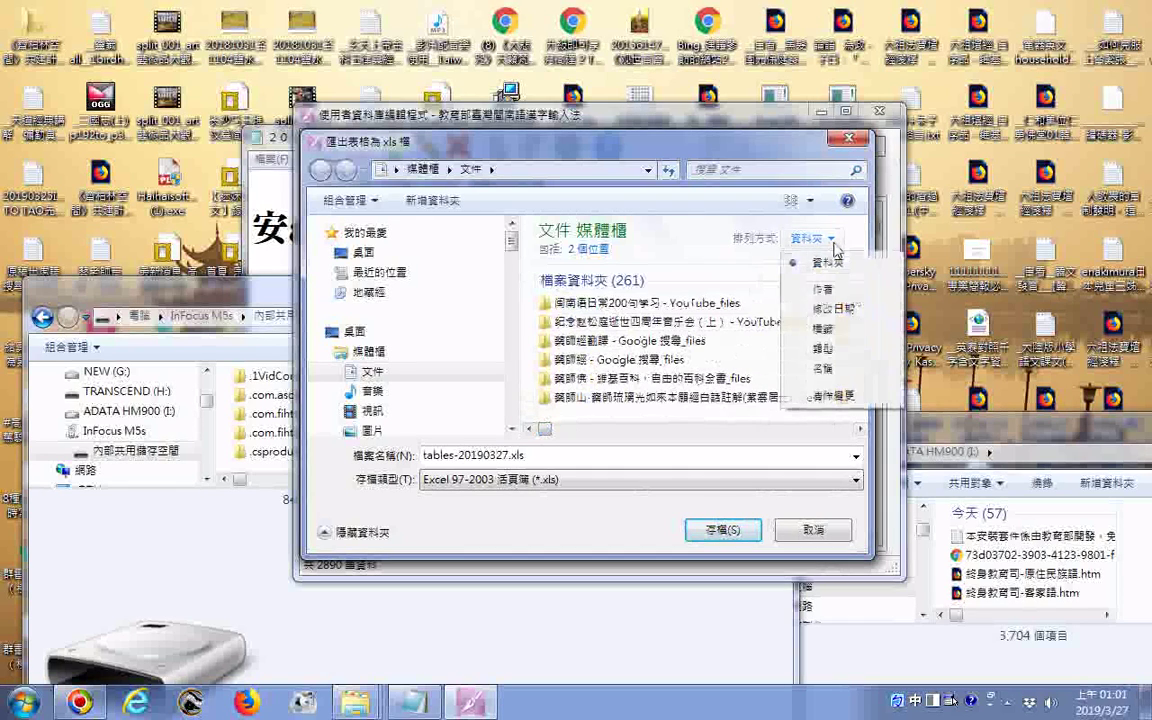
click(834, 310)
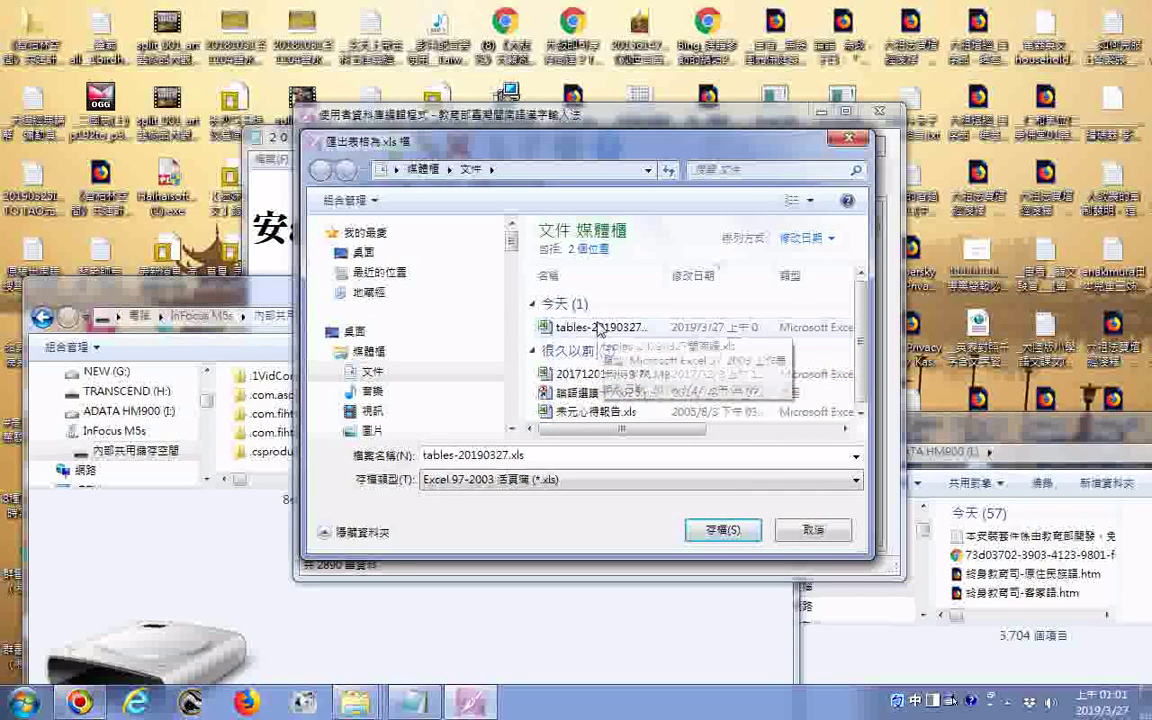
Step: Open tables-20190327閩南語.xls in a maximized Microsoft Excel window and dismiss the Office activation wizard
right_click(600, 330)
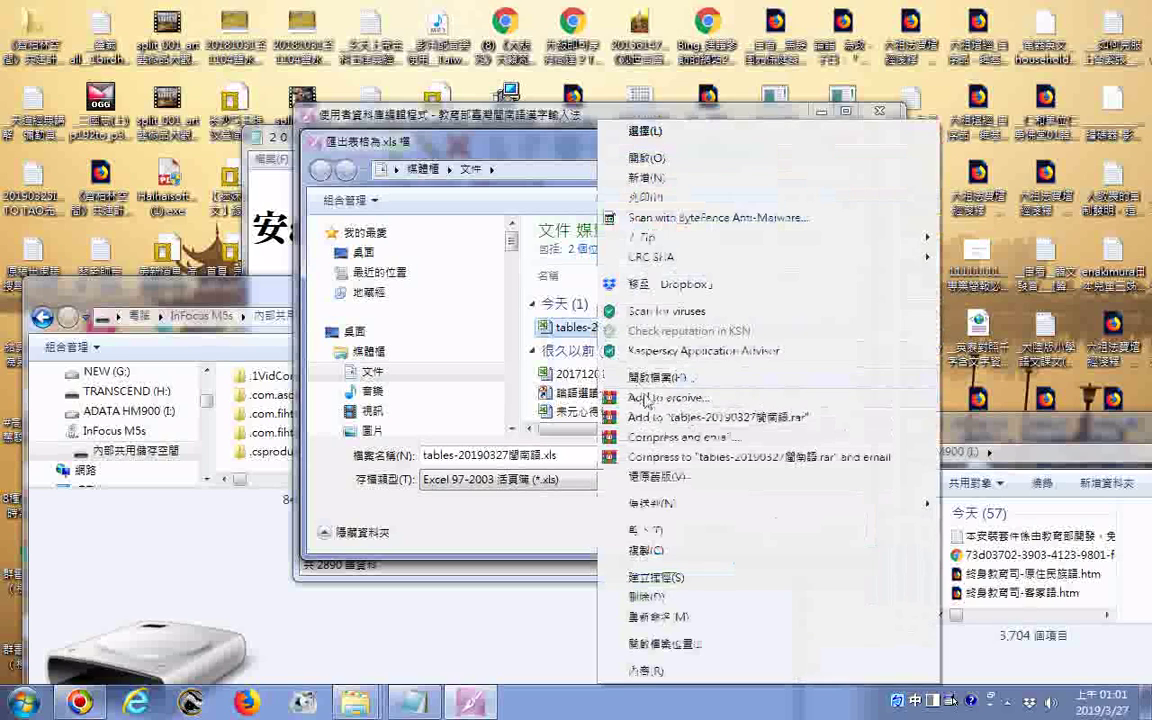
key(Escape)
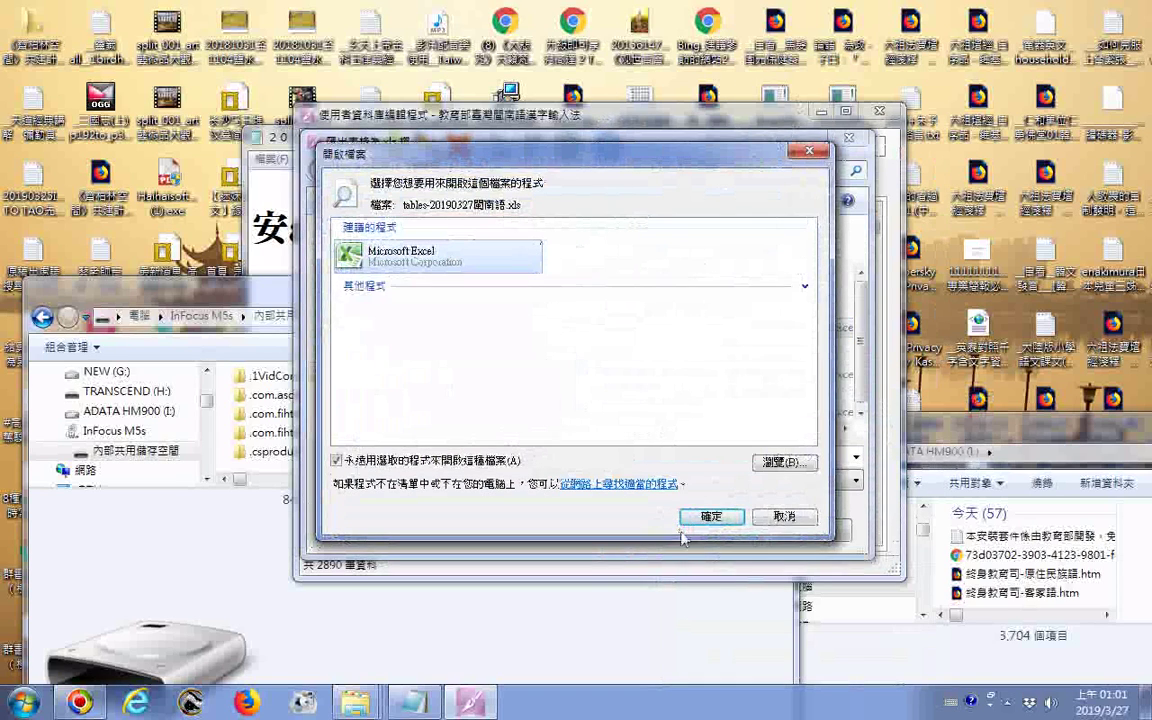
click(713, 518)
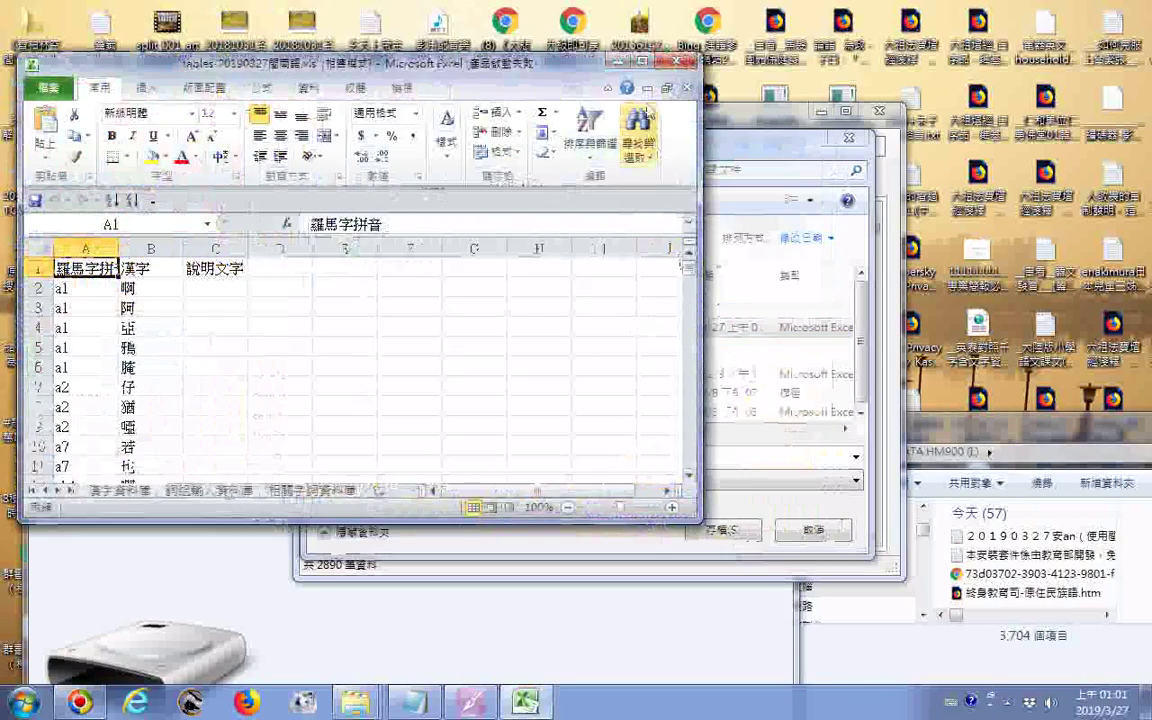
click(645, 62)
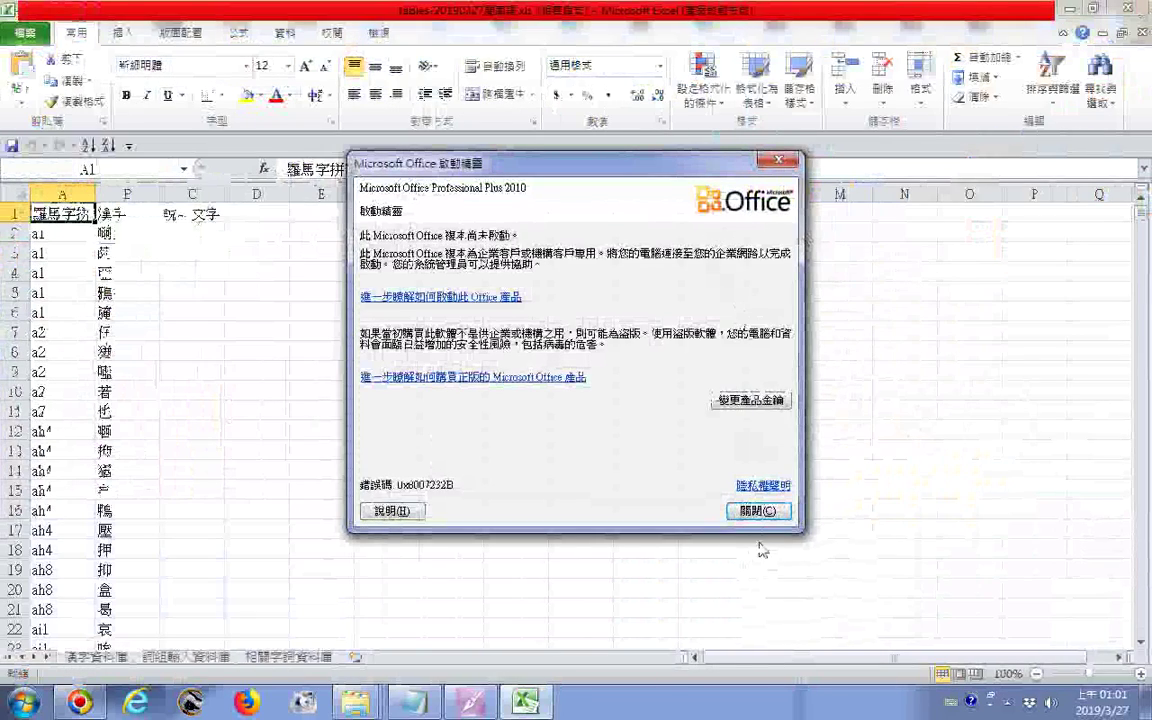
click(758, 511)
click(755, 509)
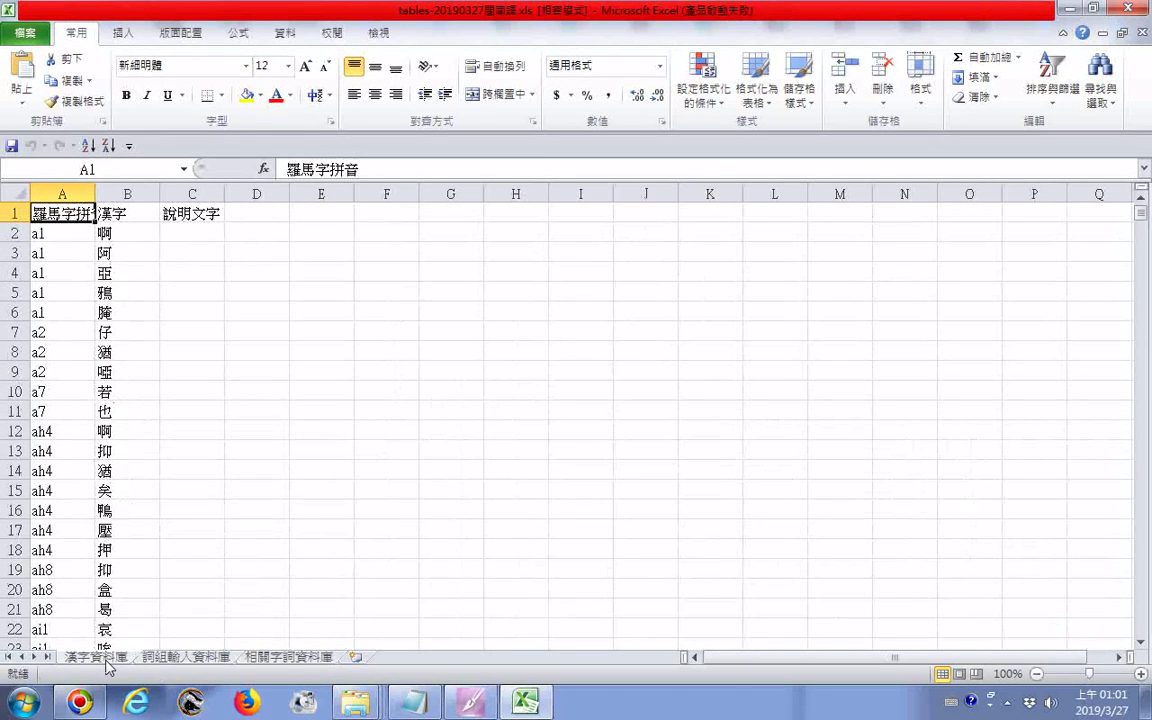
Step: View the 詞組輸入資料庫 and 相關字詞資料庫 sheets of the exported workbook
click(168, 658)
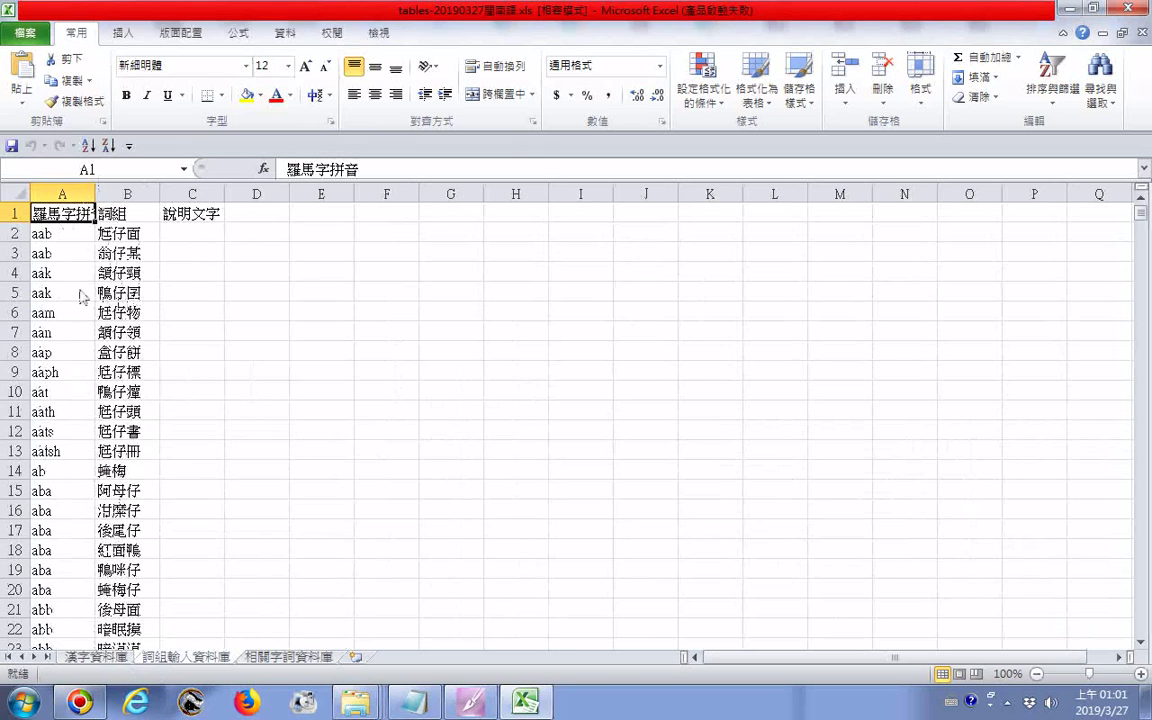
click(300, 658)
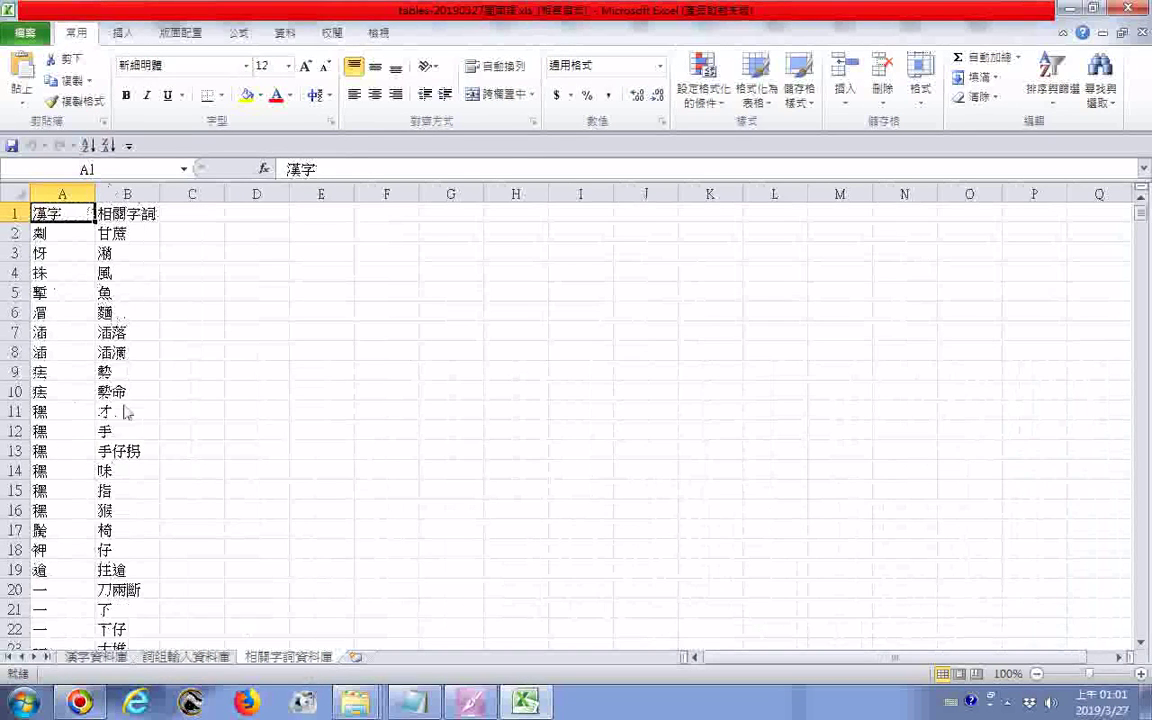